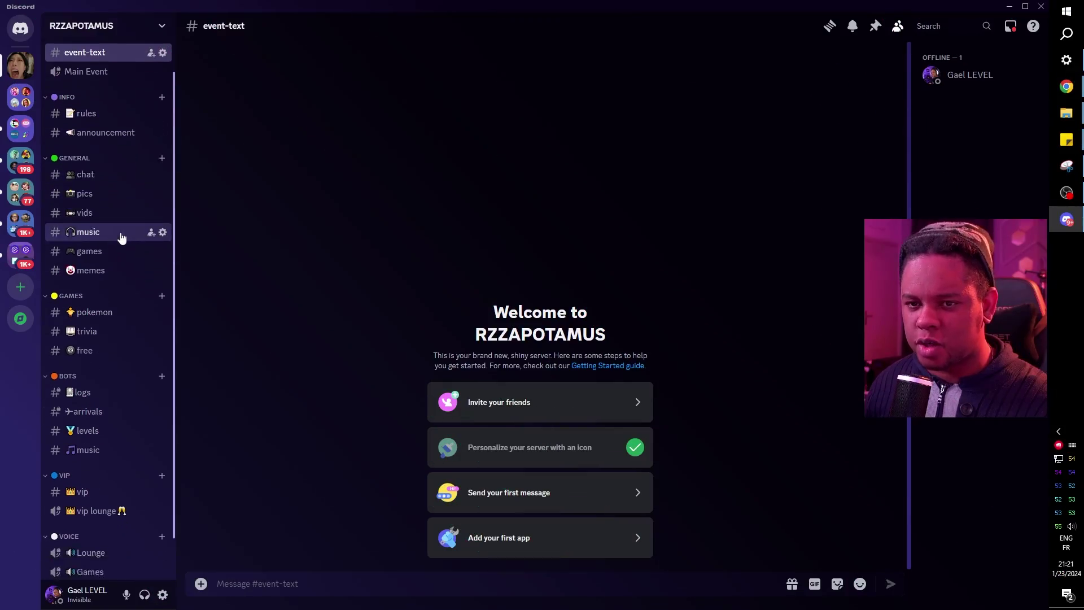
Enable Show Members In Channel List in the RZZAPOTAMUS server's Safety Setup and open the Members page.
scroll(124, 254, "down", 2)
scroll(122, 254, "up", 3)
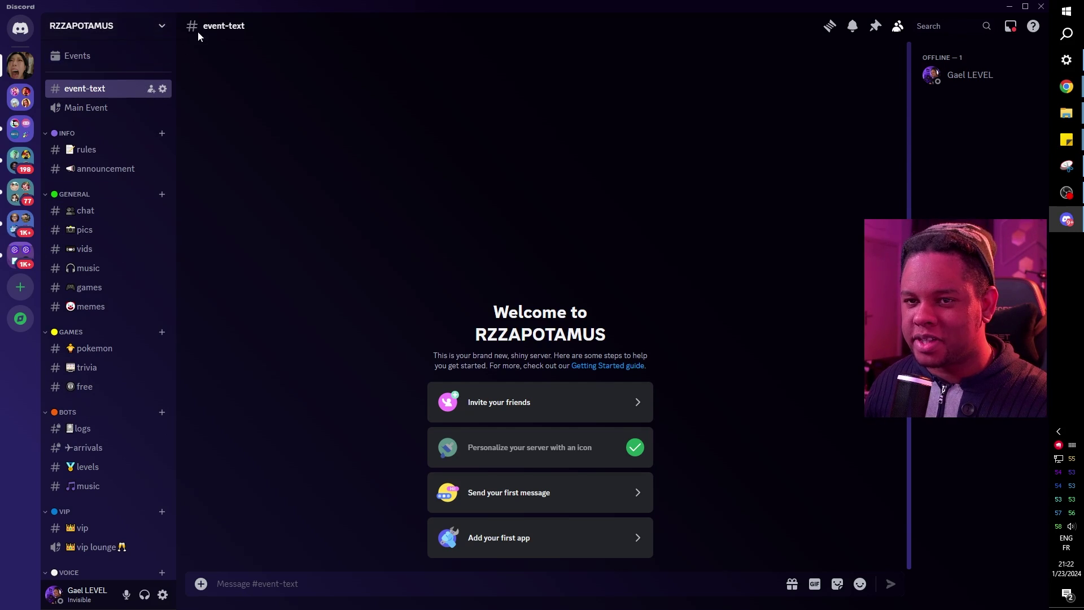
left_click(162, 26)
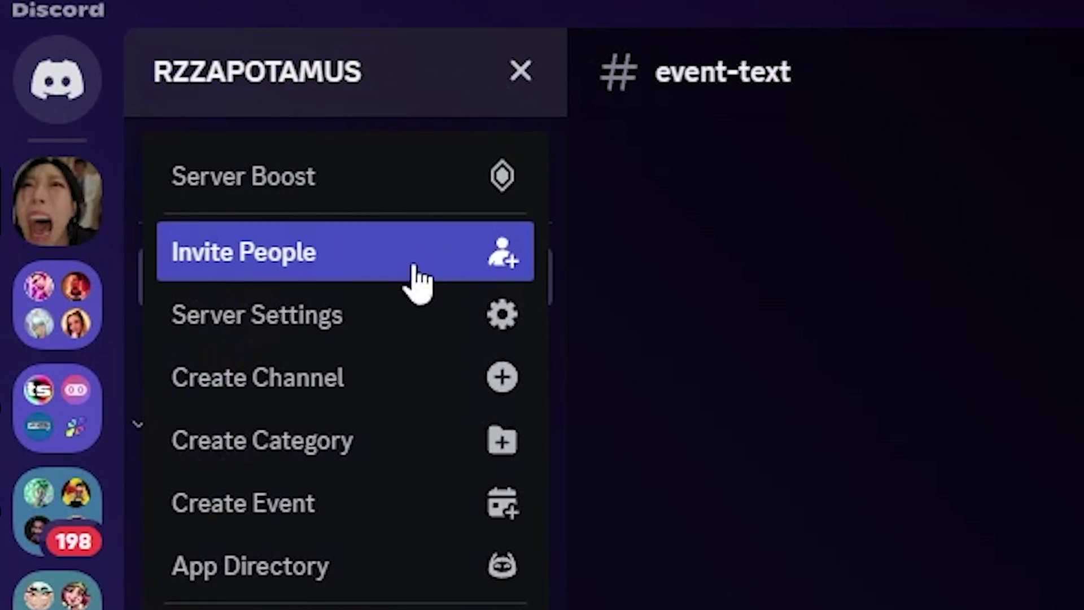
left_click(361, 299)
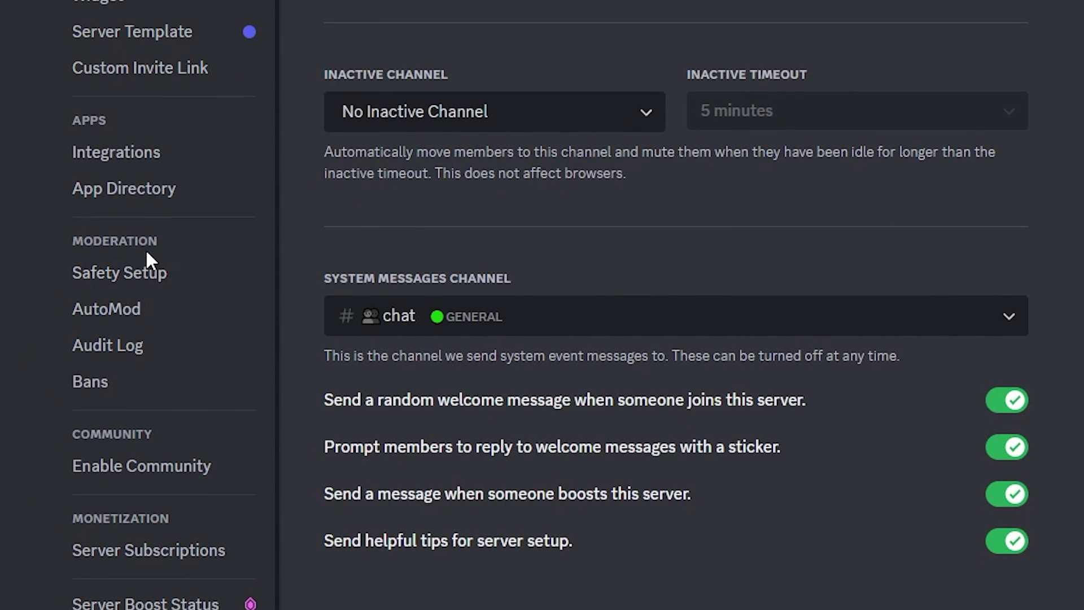
left_click(185, 285)
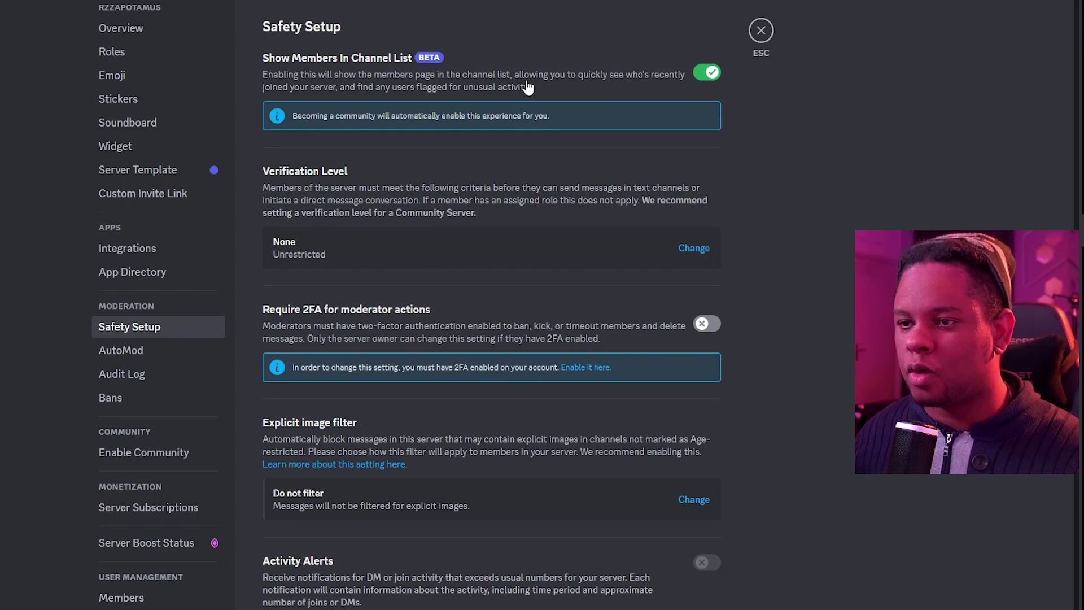
left_click(762, 33)
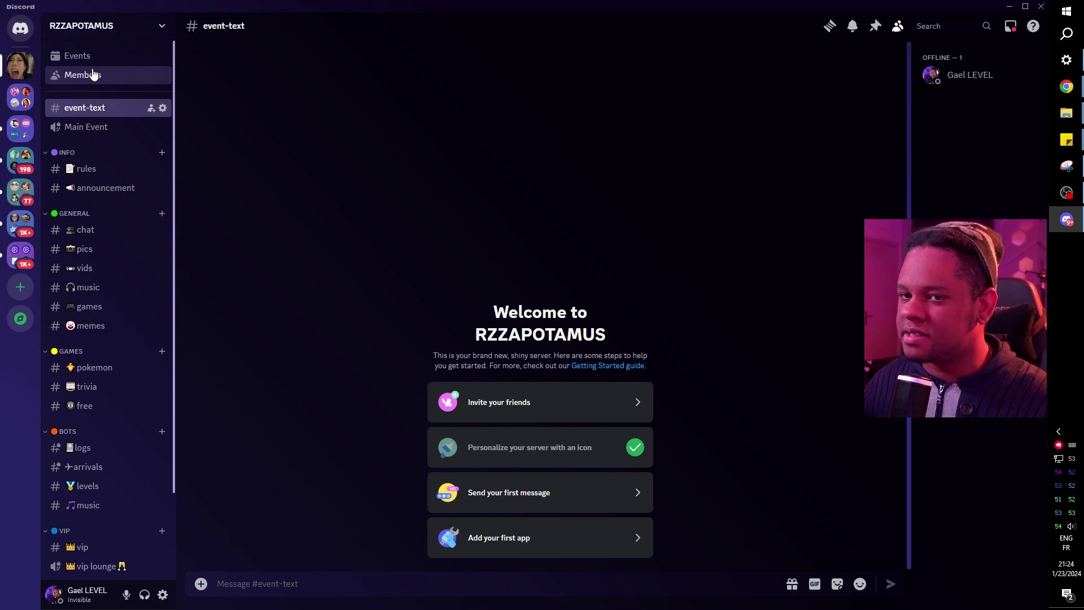
left_click(99, 84)
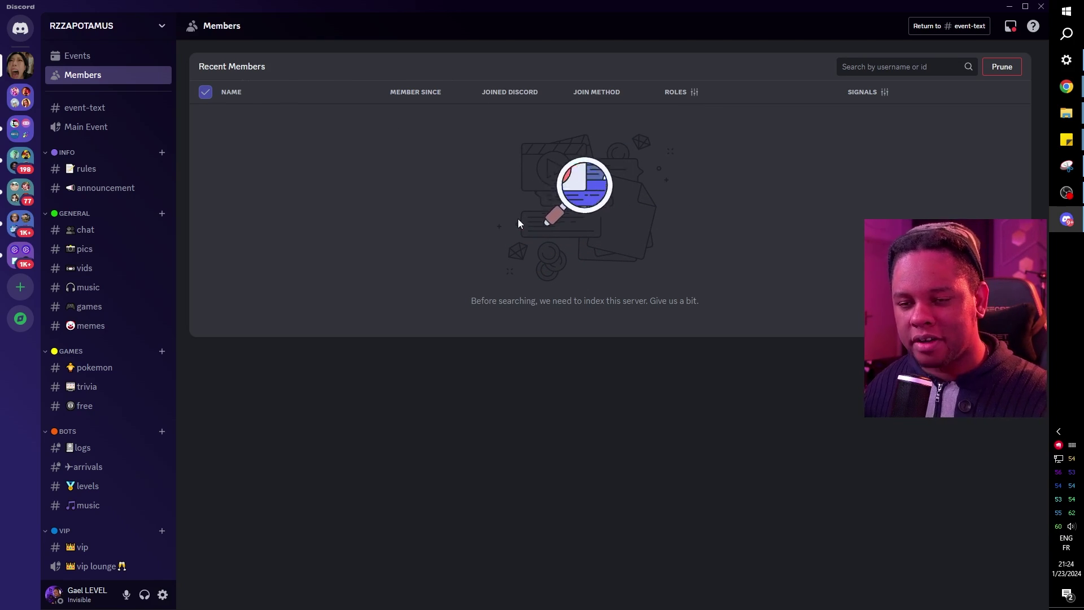
Review the permissions granted to the MOD role in the server settings.
left_click(155, 28)
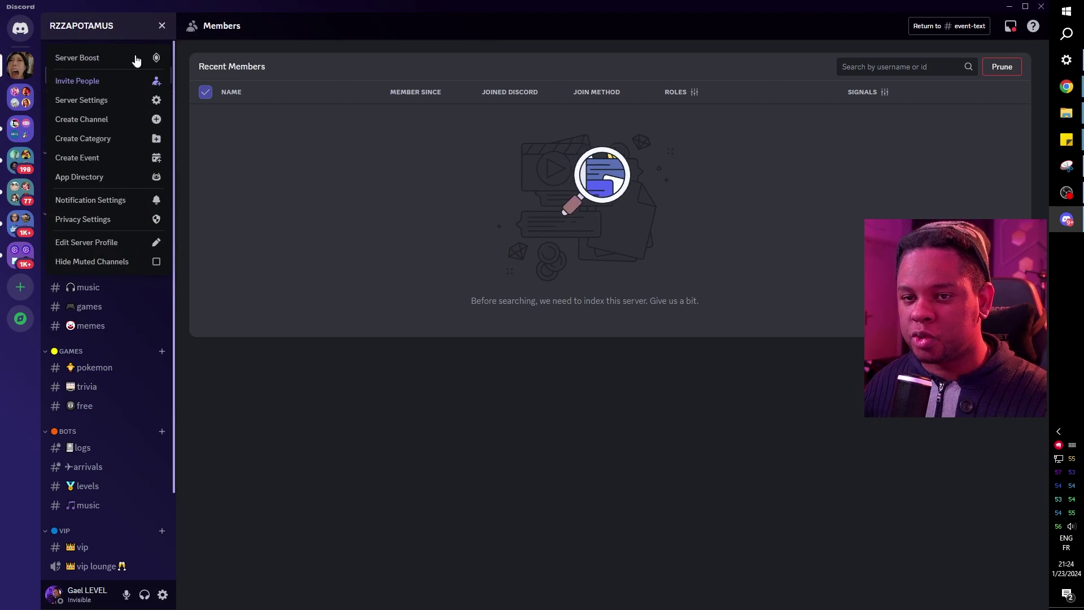
left_click(120, 107)
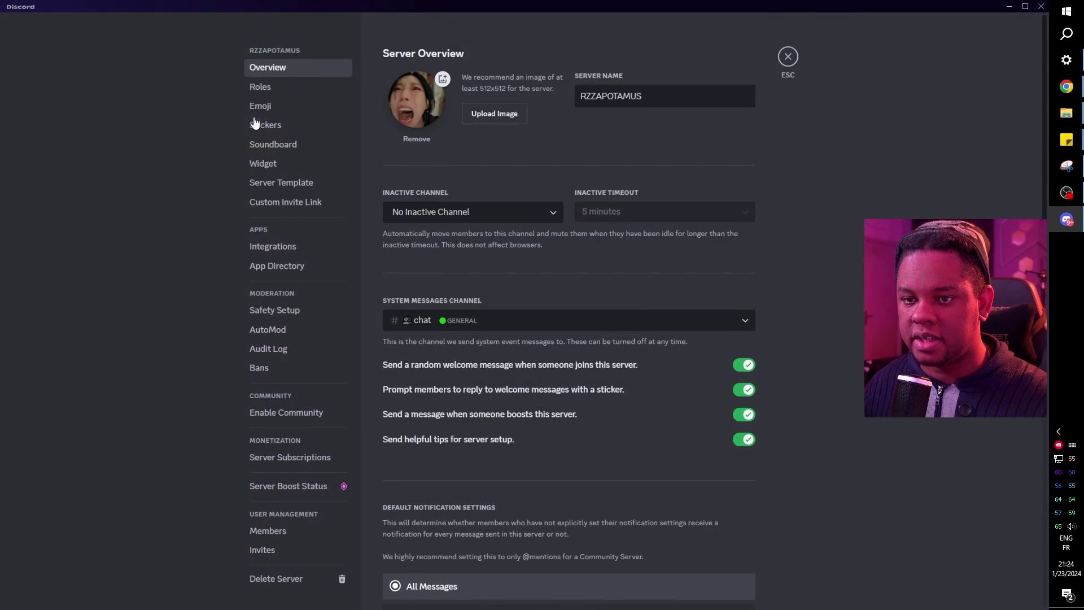
left_click(265, 88)
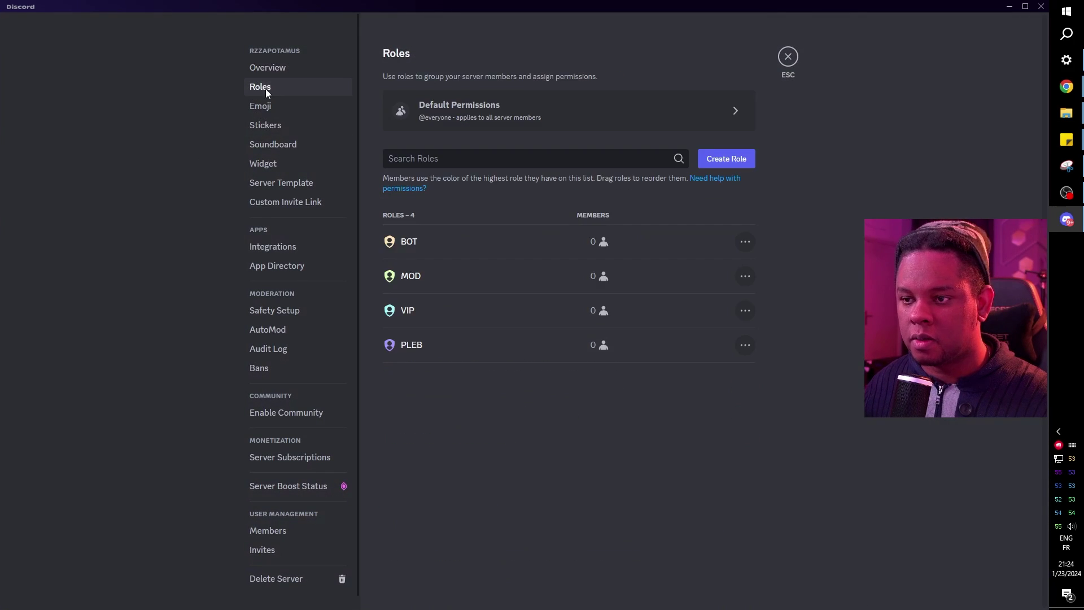
left_click(459, 287)
left_click(579, 80)
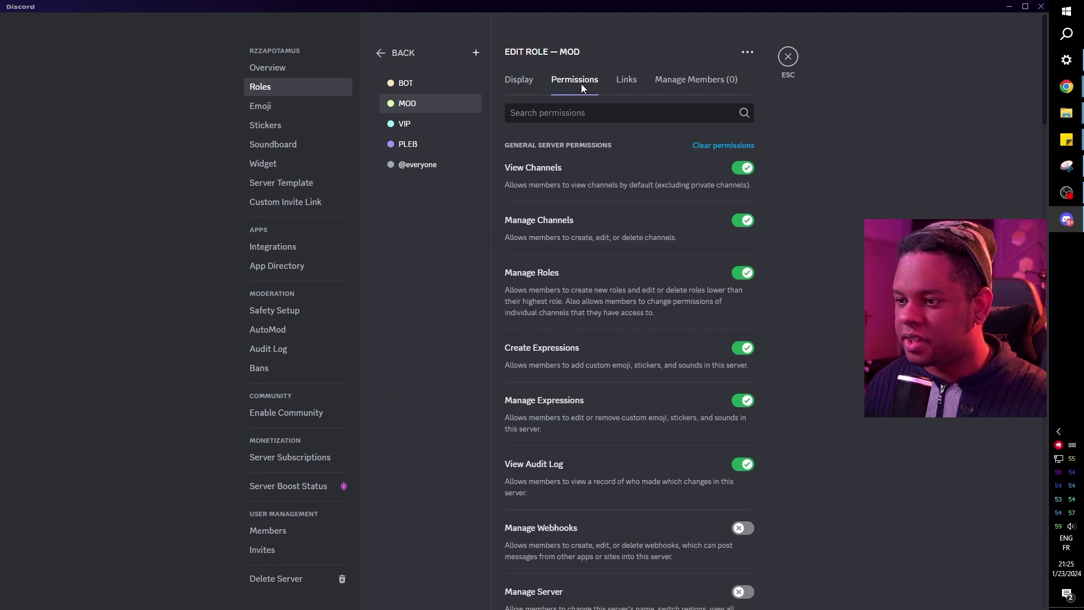
scroll(790, 265, "down", 2)
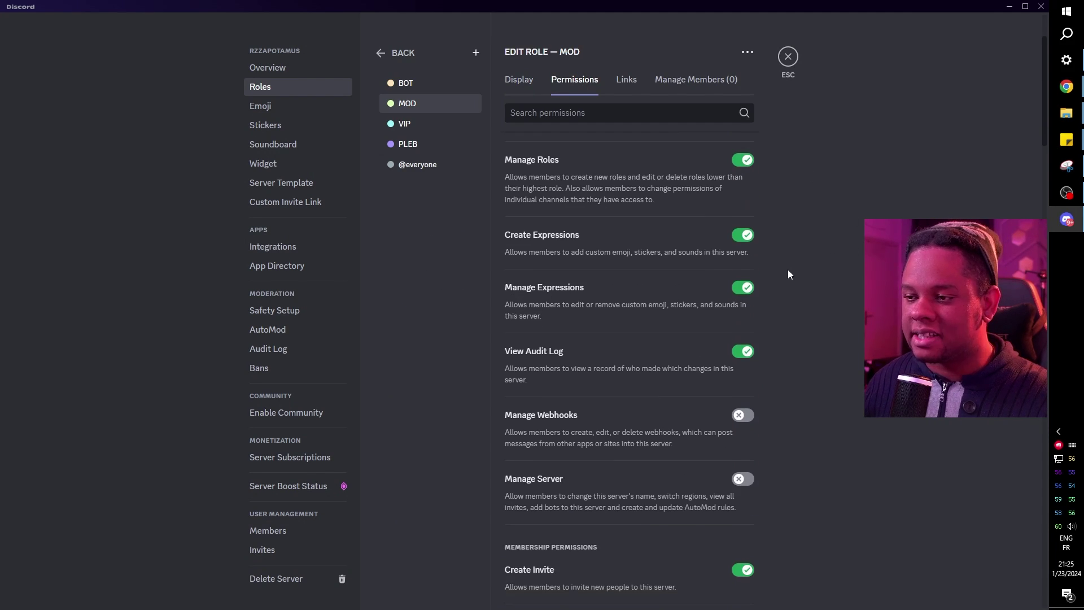
scroll(789, 270, "down", 6)
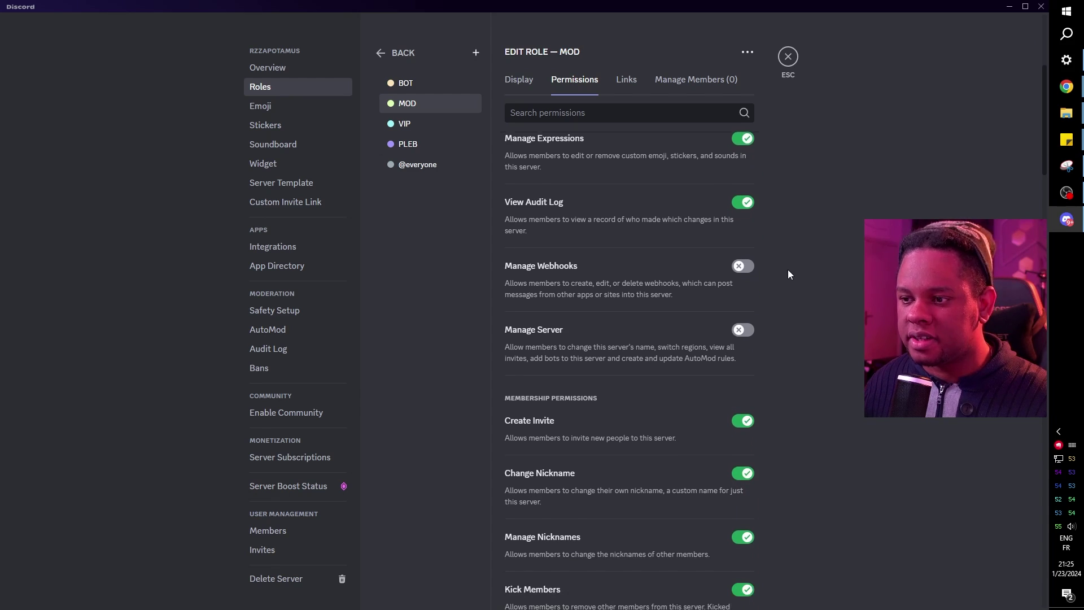
scroll(788, 274, "down", 3)
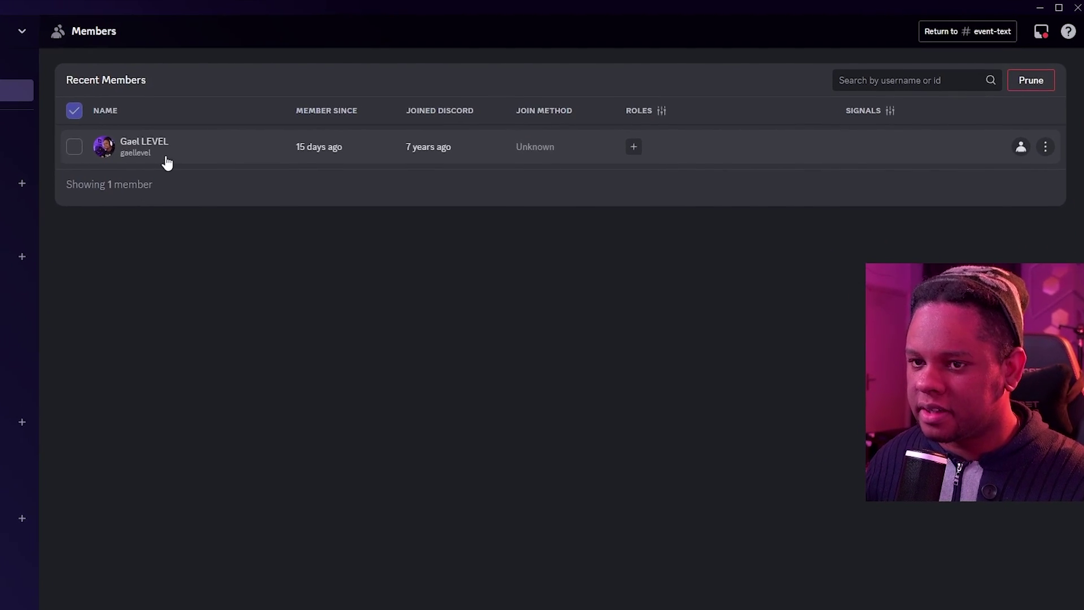
Assign the VIP, MOD and BOT roles to the listed member on the Members page.
left_click(634, 150)
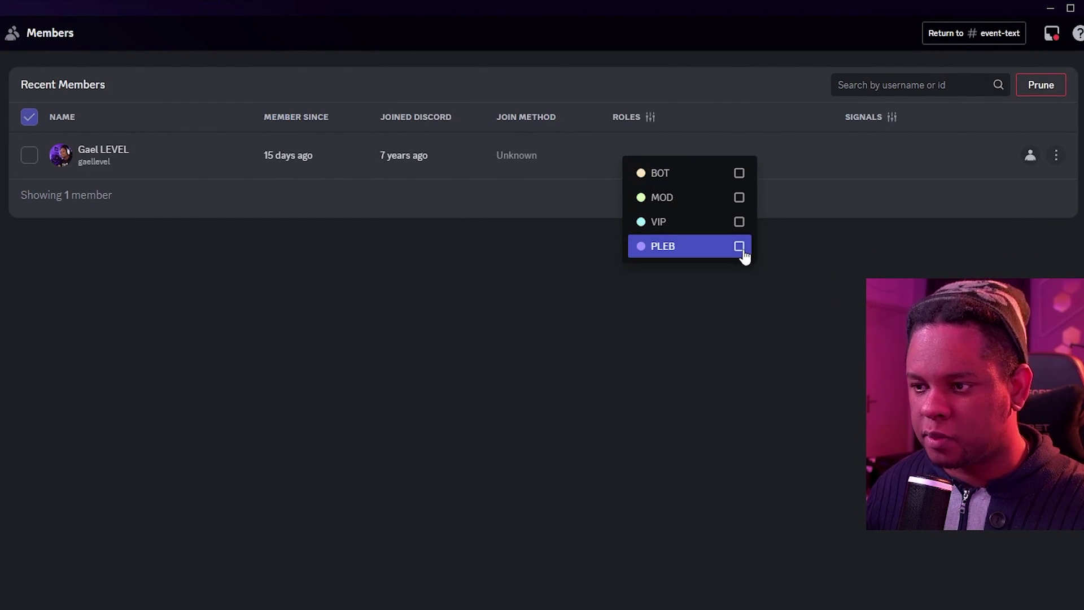
left_click(740, 223)
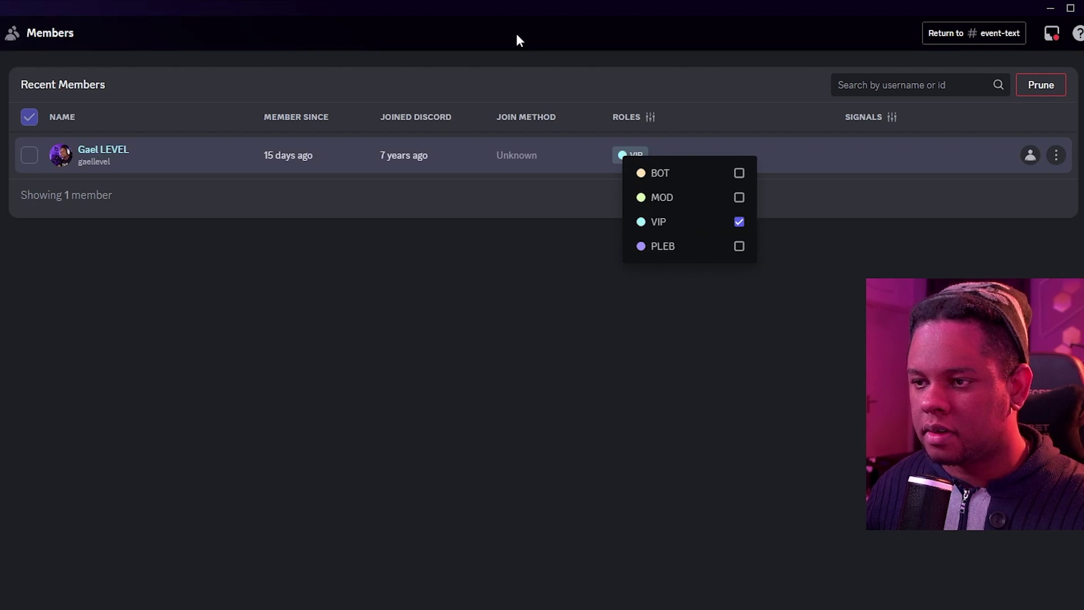
left_click(739, 197)
left_click(739, 173)
left_click(508, 249)
Examine the member's assigned roles, membership date and available member actions in the Recent Members list.
mouse_move(665, 162)
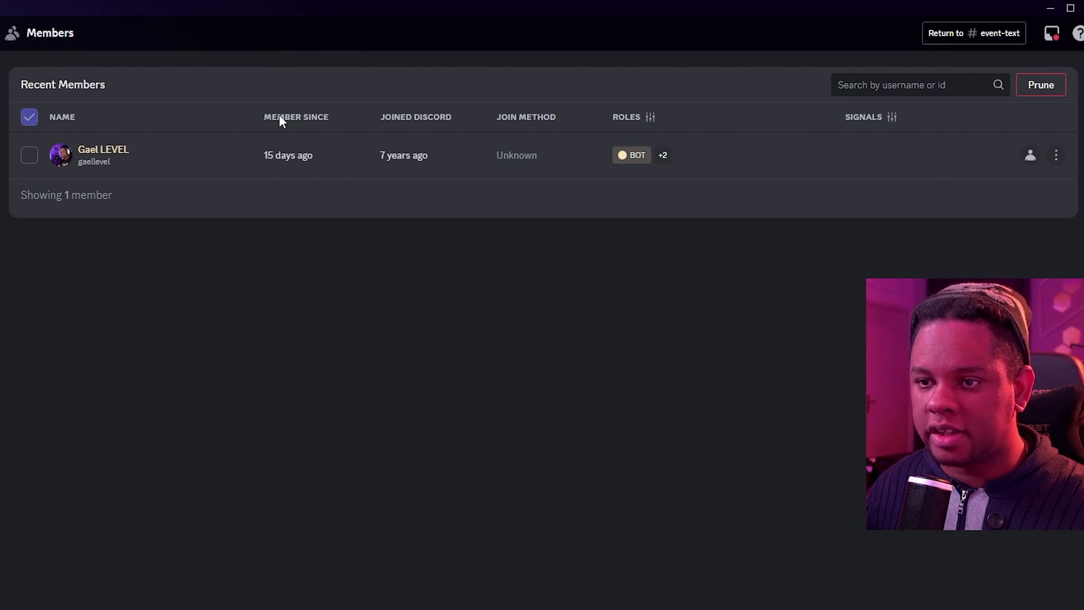
mouse_move(288, 162)
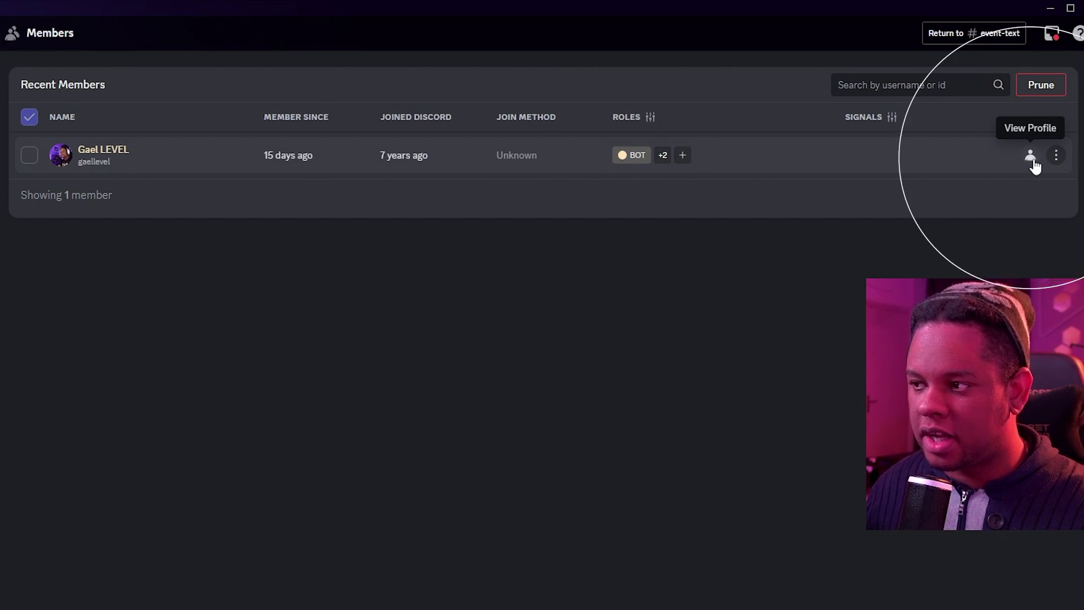
left_click(1054, 158)
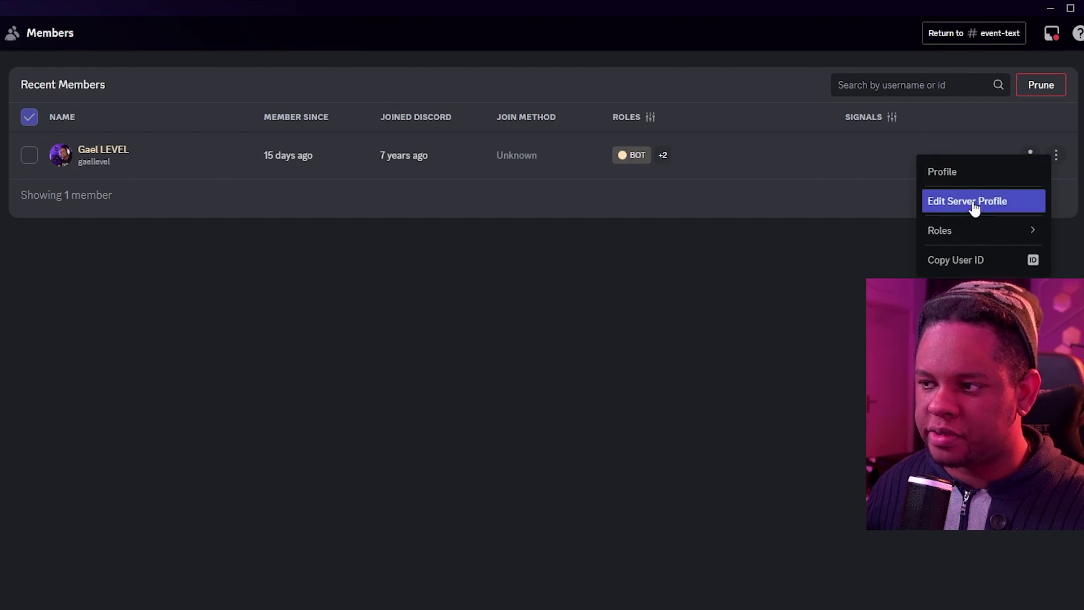
left_click(862, 128)
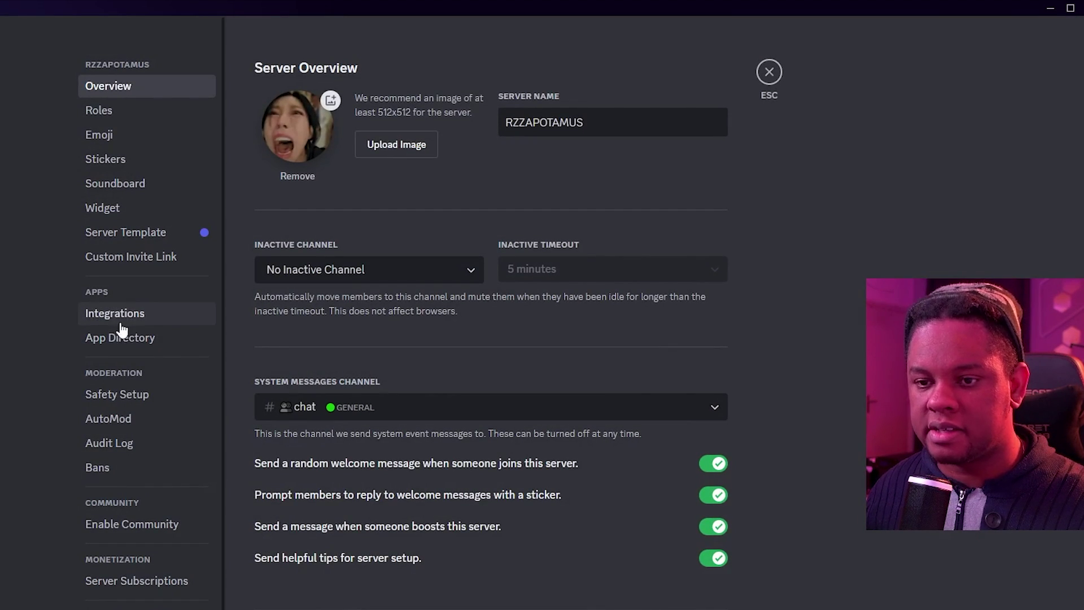
Set the server's Verification Level to Medium in Safety Setup.
left_click(141, 394)
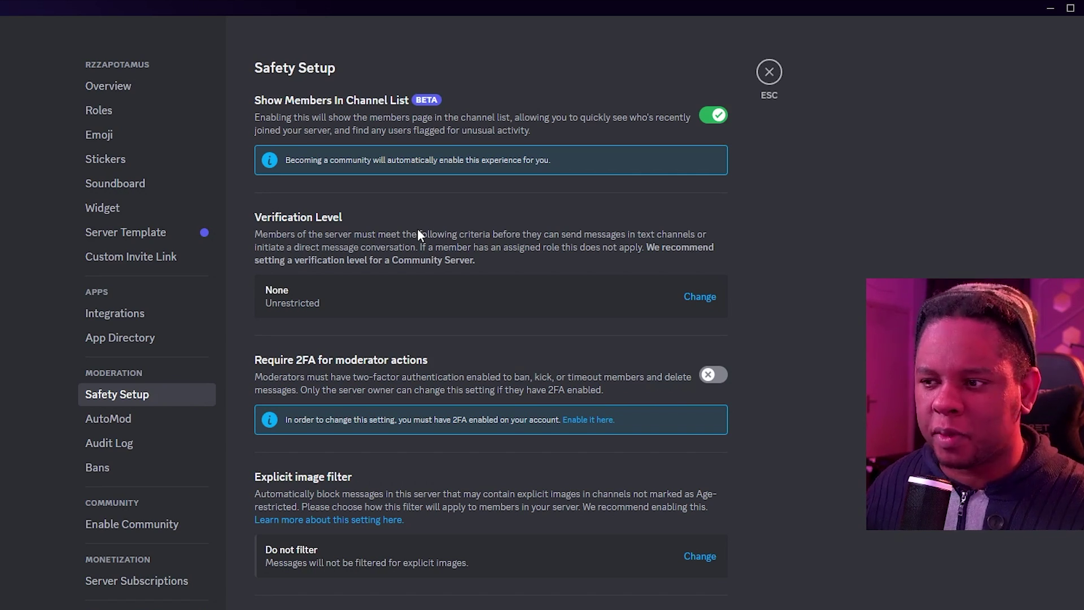
left_click(700, 298)
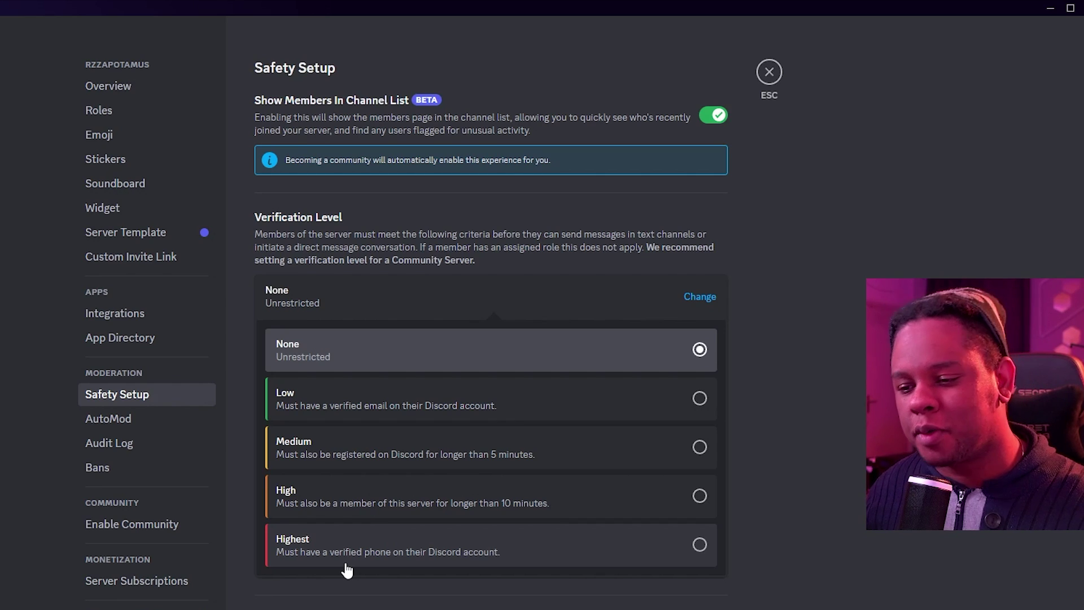
left_click(700, 448)
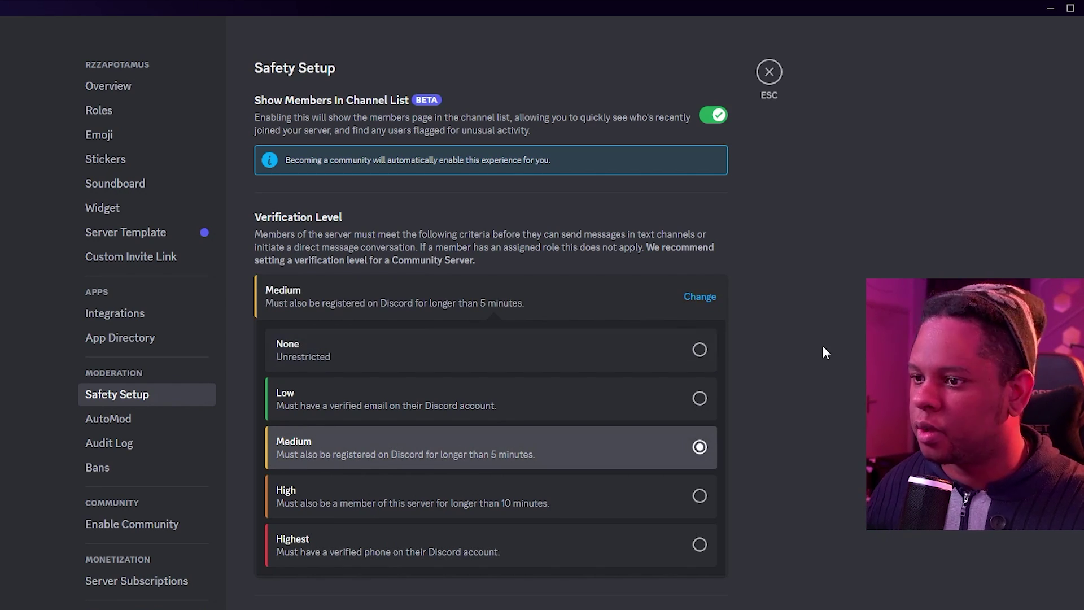
Set the explicit image filter to Filter messages from all members.
scroll(274, 333, "down", 5)
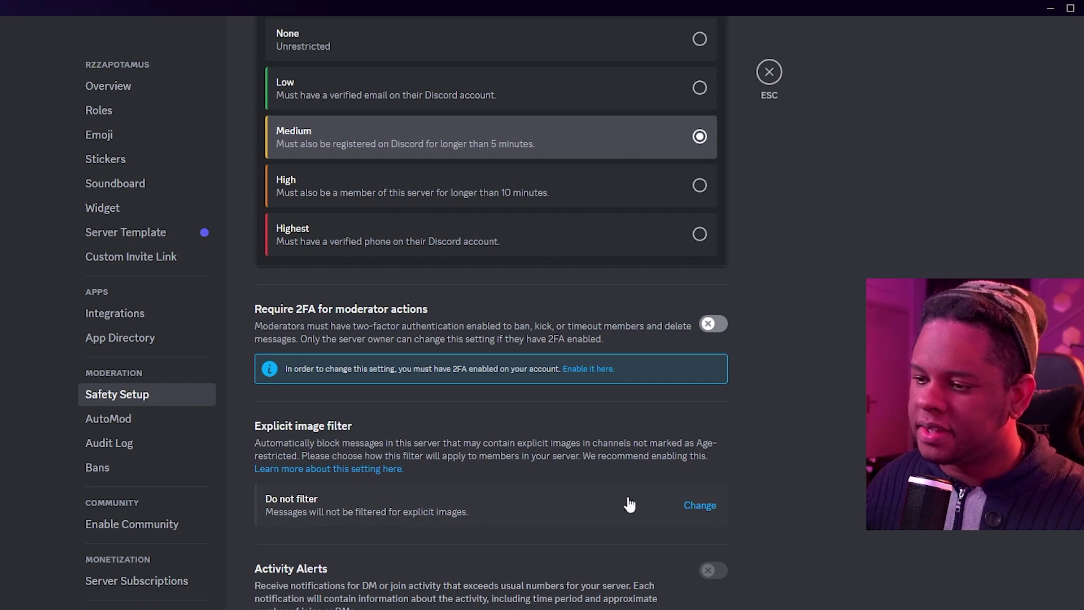
left_click(699, 505)
scroll(716, 486, "down", 2)
scroll(716, 487, "down", 1)
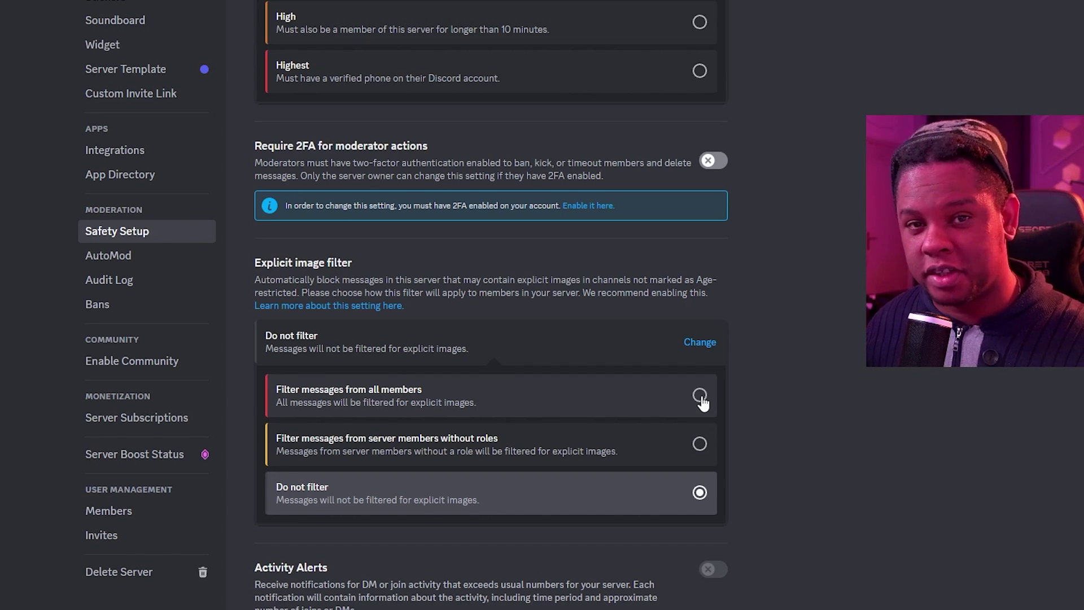
left_click(700, 397)
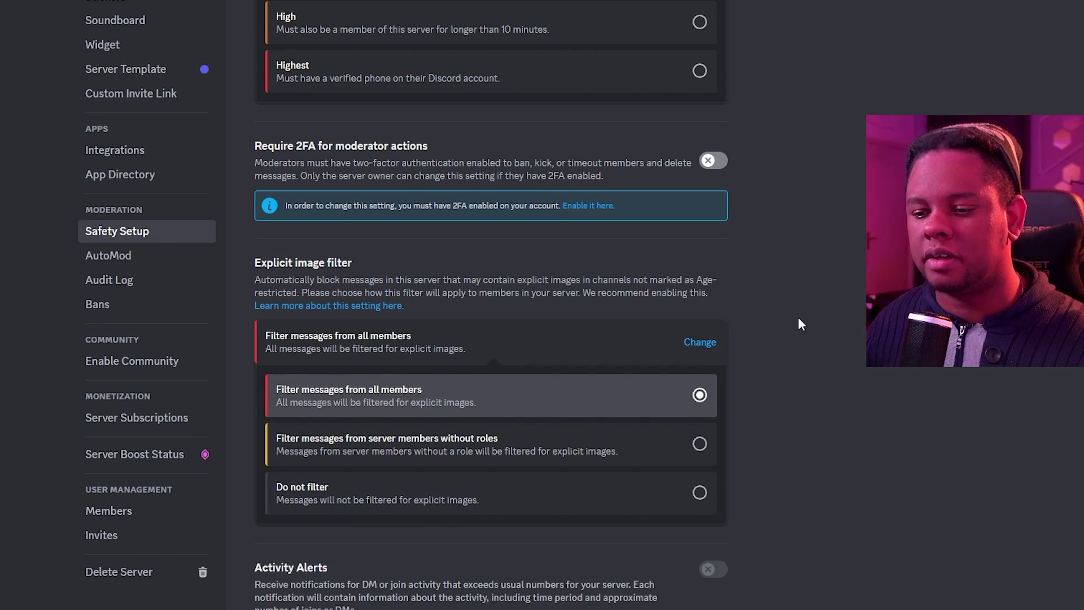
Choose the logs channel for safety notifications and enable Activity Alerts.
scroll(346, 422, "down", 3)
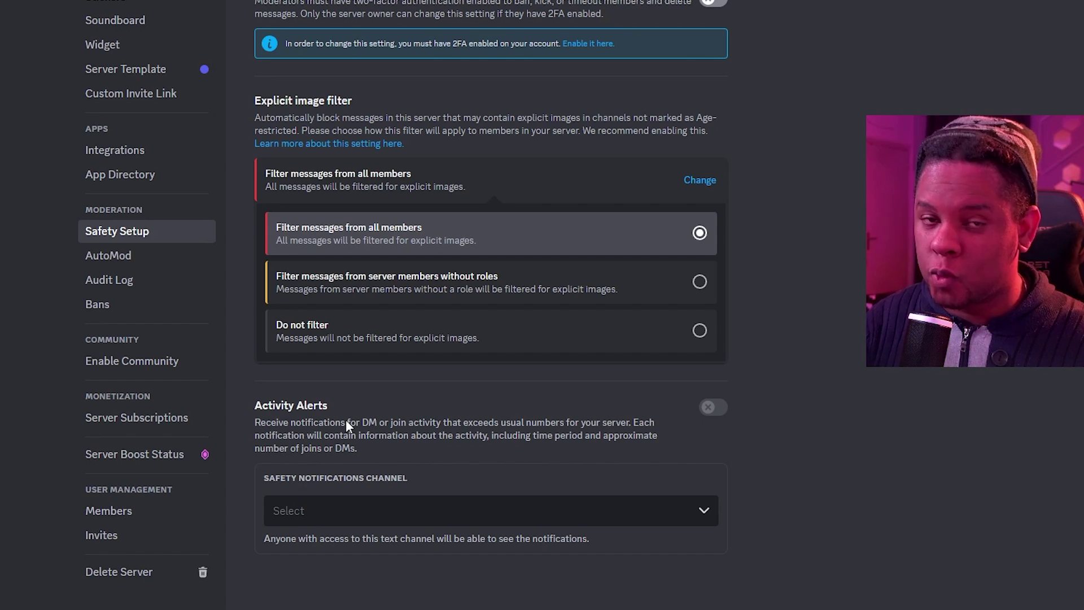
left_click(677, 516)
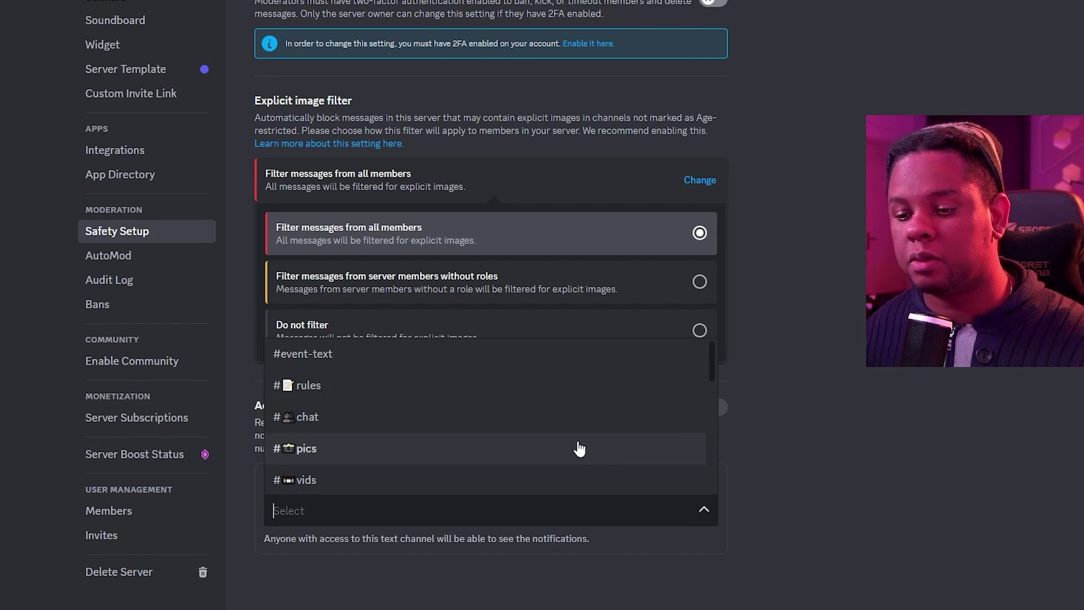
scroll(579, 434, "down", 5)
scroll(569, 429, "up", 4)
scroll(511, 418, "down", 5)
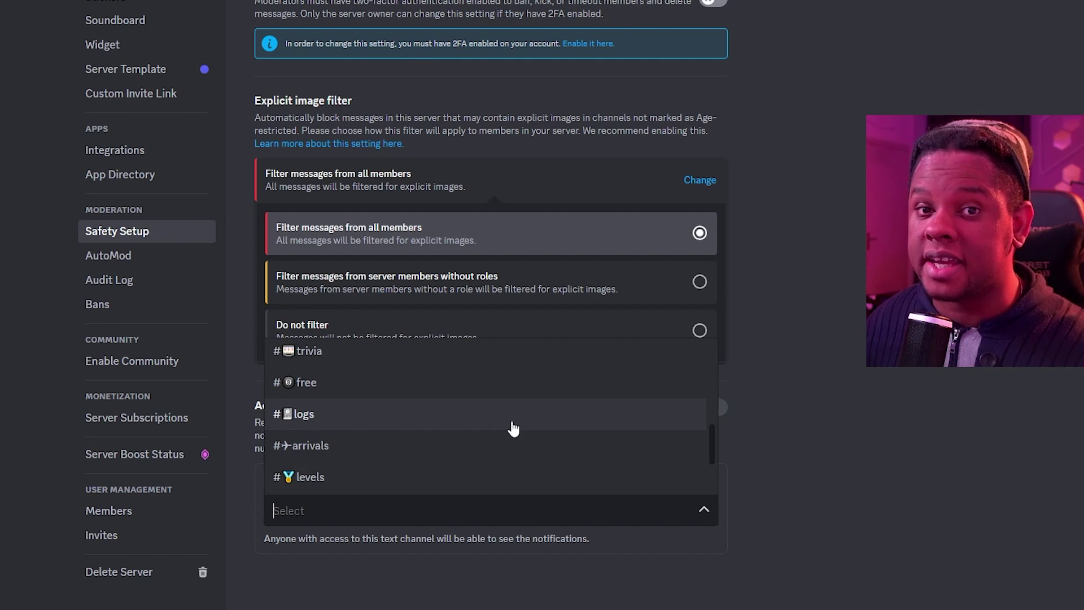
left_click(513, 428)
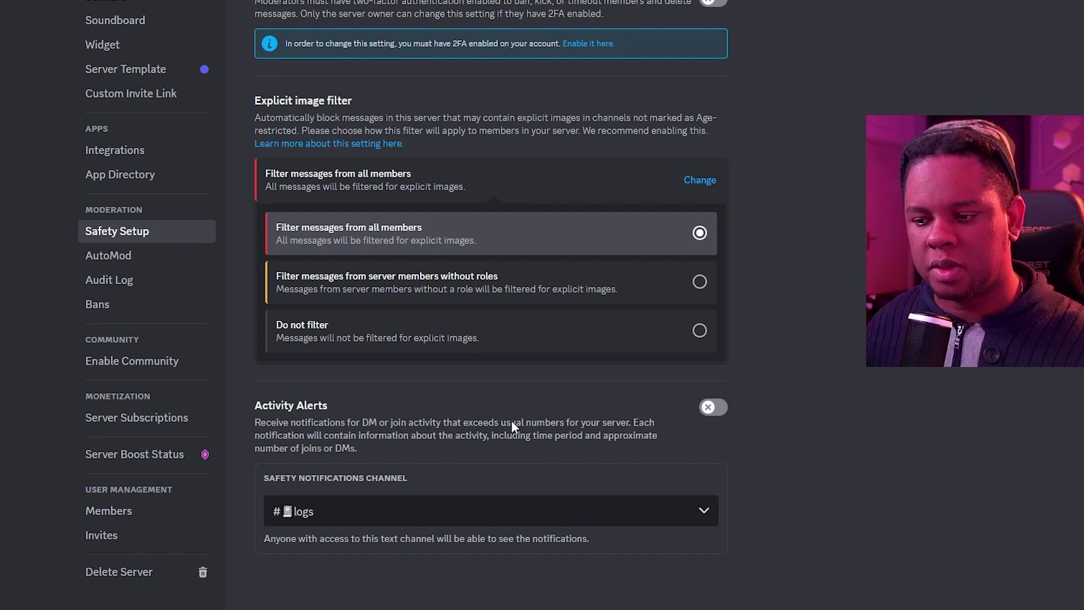
left_click(716, 410)
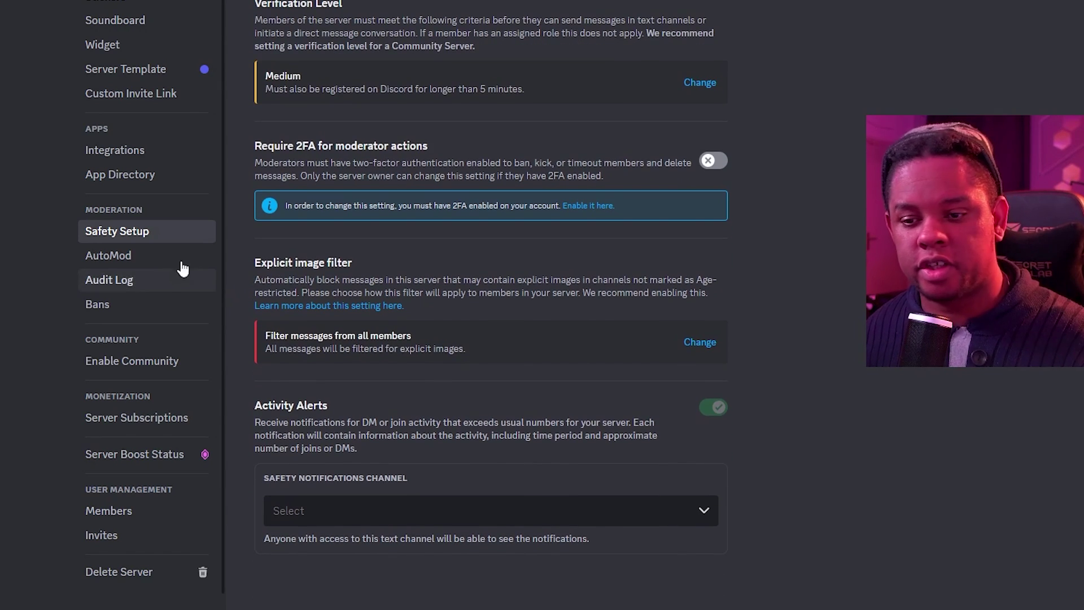
Set up AutoMod's Block Mention Spam rule with a limit of 8 unique mentions per message.
left_click(145, 262)
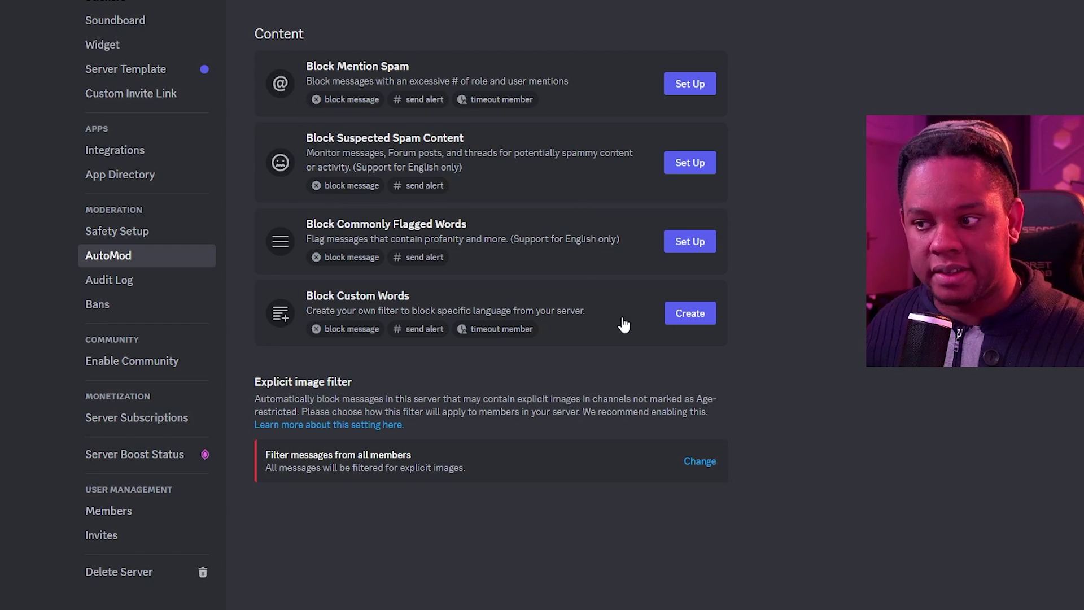
left_click(683, 85)
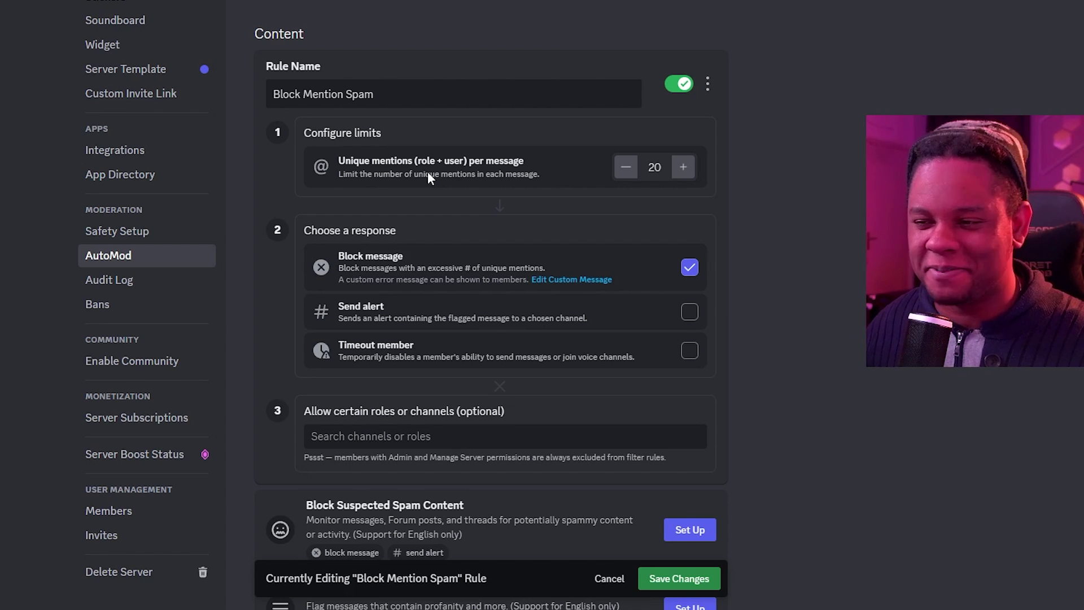
left_click(628, 169)
left_click(628, 169)
left_click(628, 169)
left_click(627, 169)
double_click(627, 170)
double_click(627, 169)
double_click(628, 169)
double_click(627, 170)
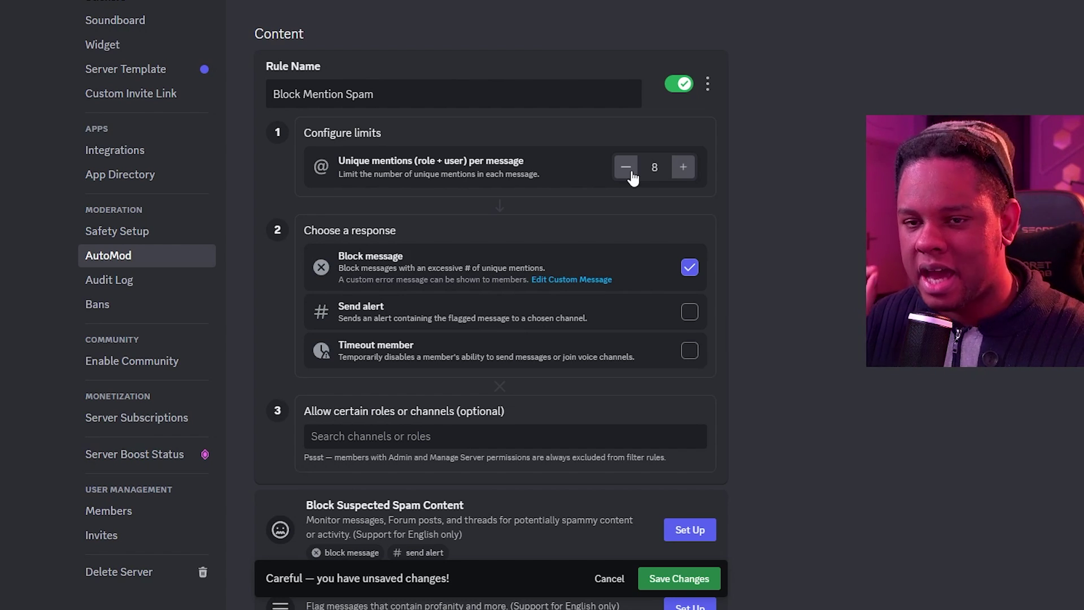
Give the Block Mention Spam rule the custom block message "No spamerino, in el chaterino" and a 60 secs member timeout.
scroll(281, 205, "down", 3)
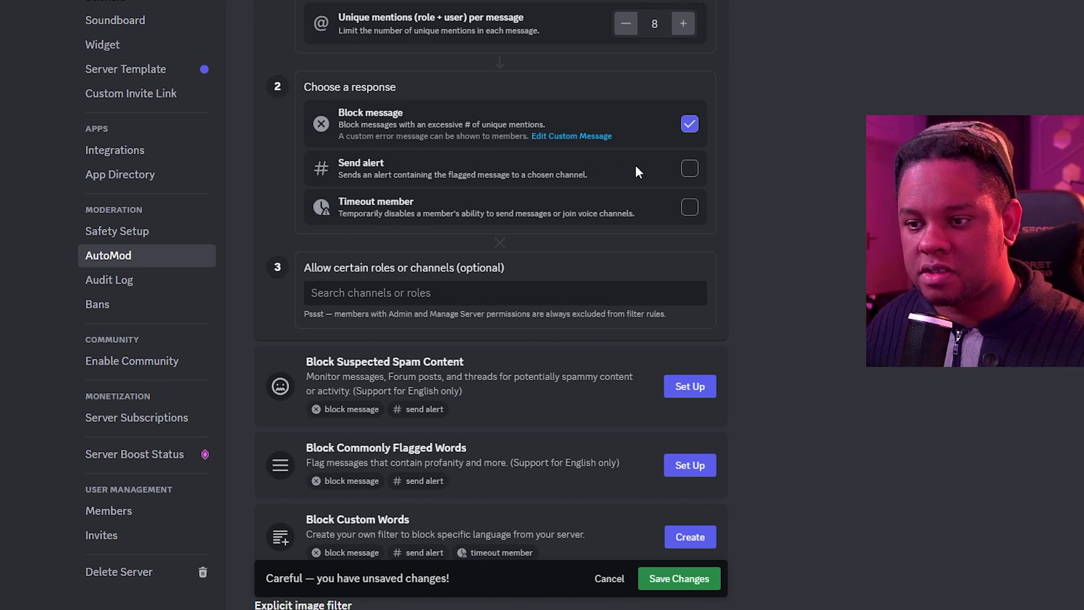
left_click(537, 138)
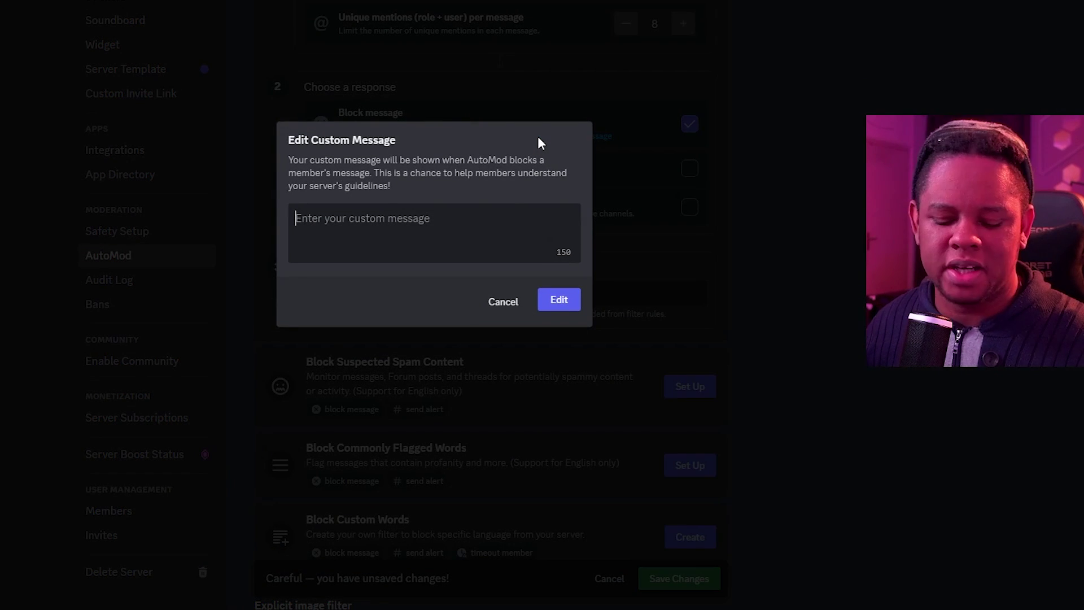
type("No spamerino, in el chaterino")
left_click(561, 301)
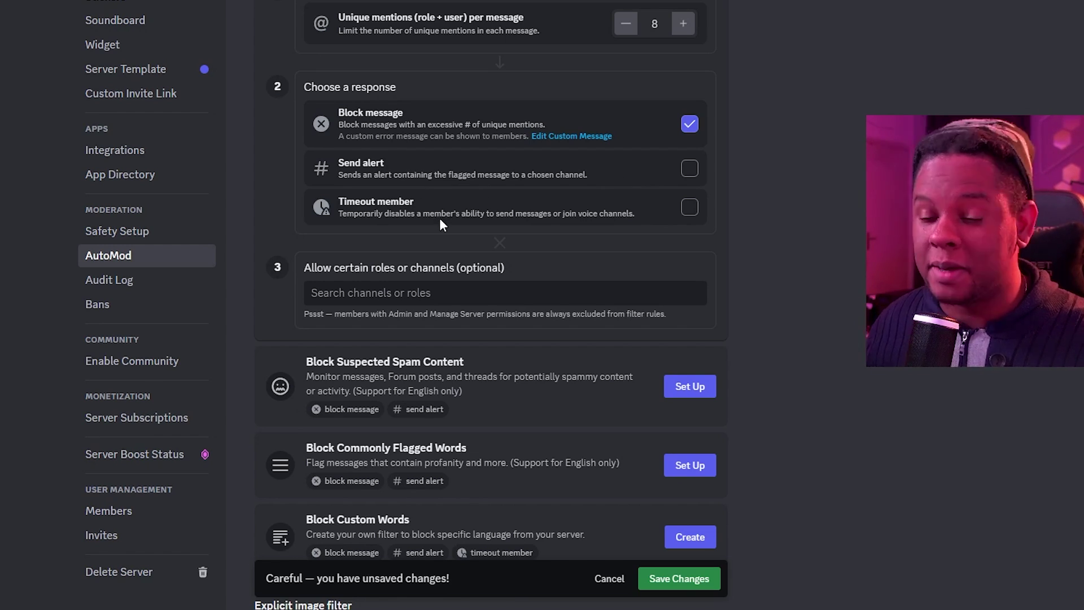
left_click(689, 207)
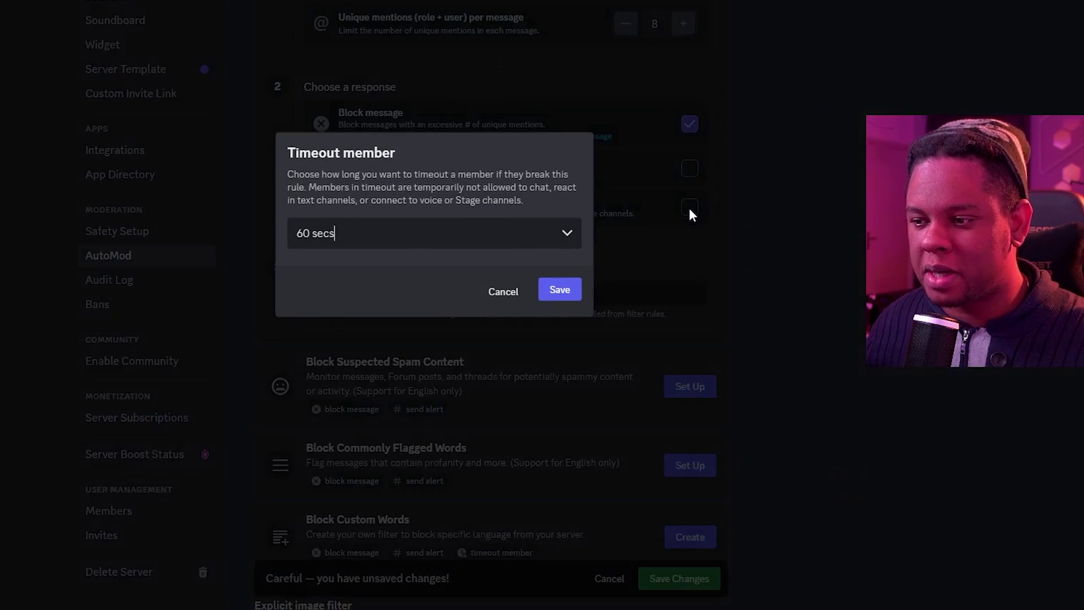
left_click(559, 288)
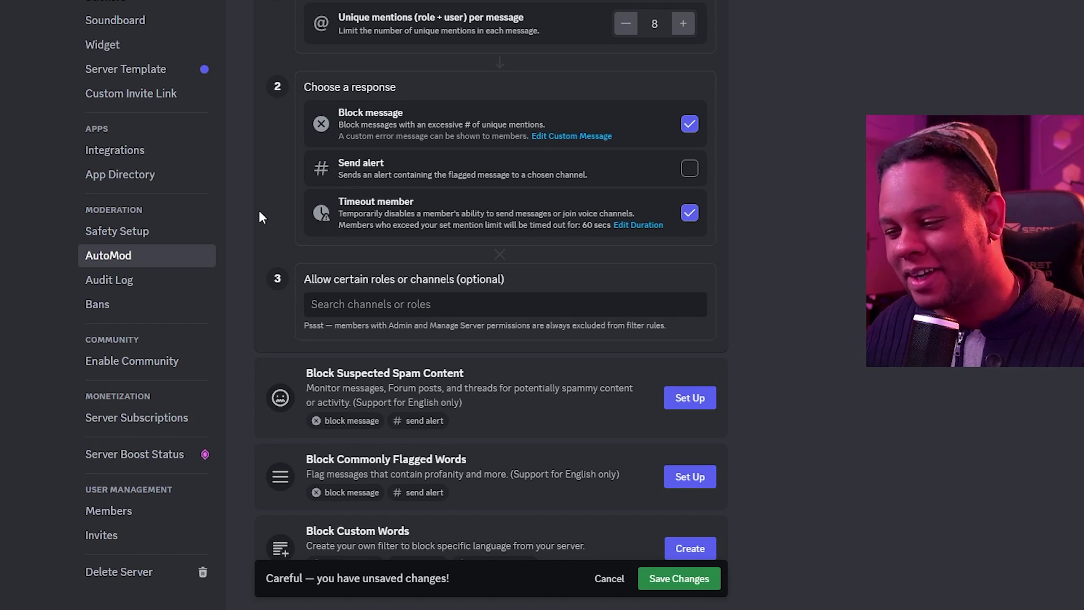
Exempt the VIP role from the Block Mention Spam rule.
scroll(452, 229, "down", 2)
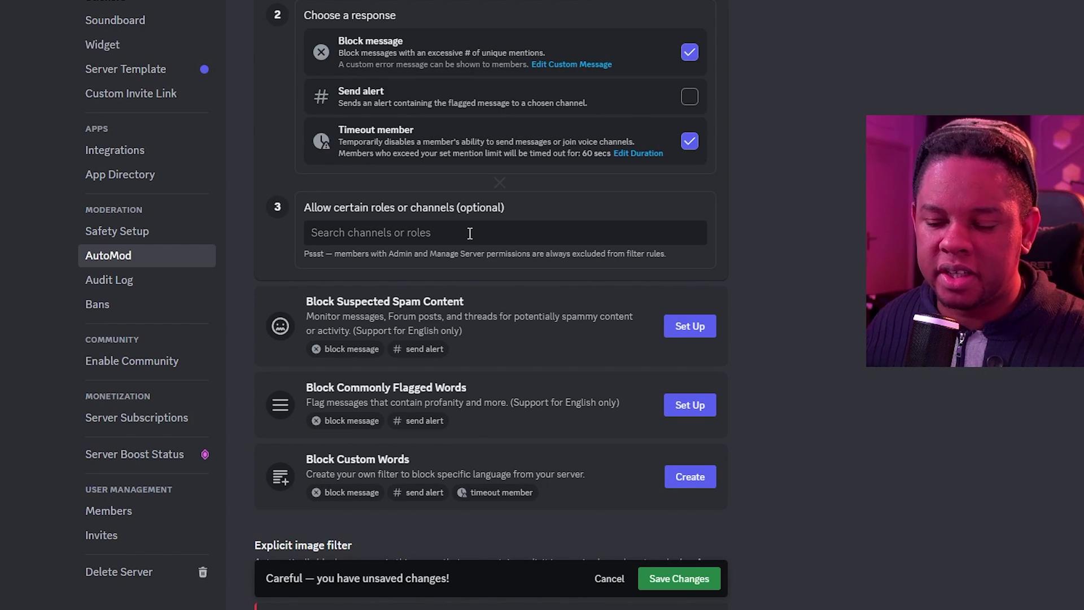
left_click(469, 233)
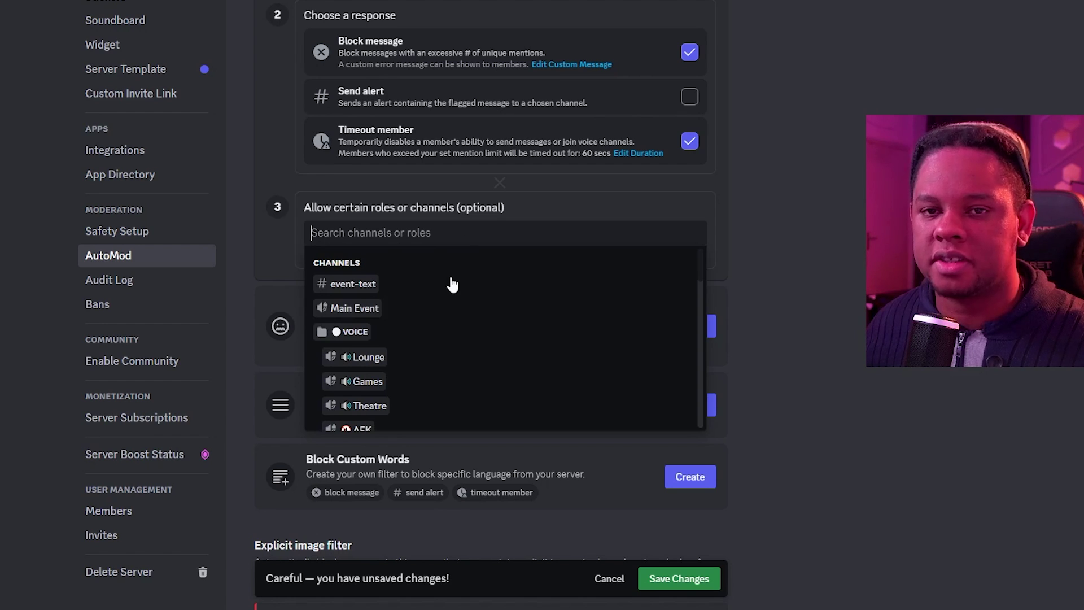
scroll(452, 368, "down", 3)
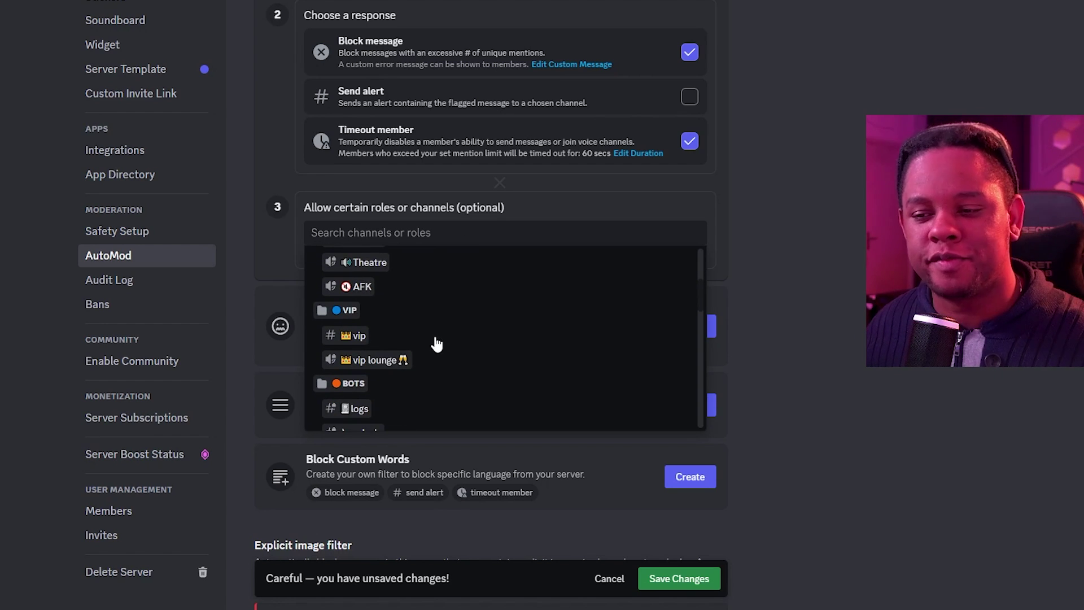
scroll(446, 338, "down", 3)
scroll(404, 329, "down", 2)
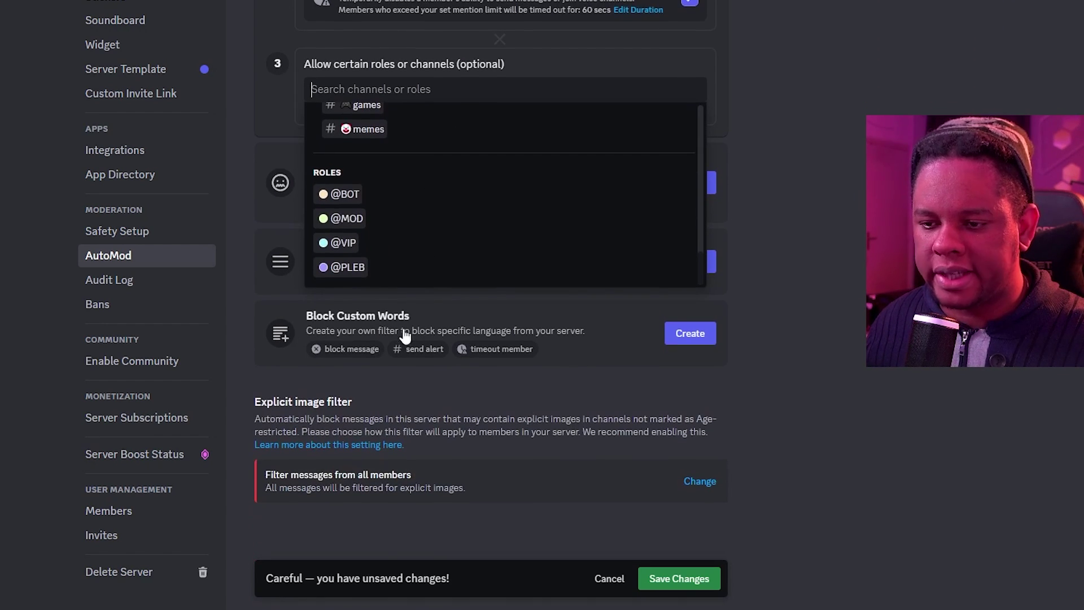
left_click(345, 243)
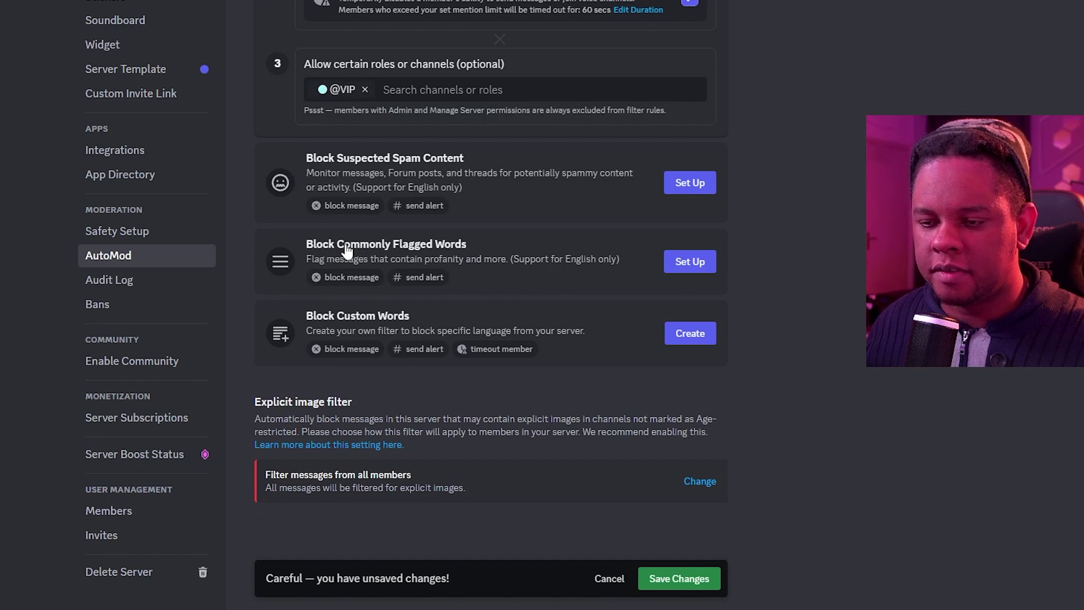
scroll(242, 120, "down", 1)
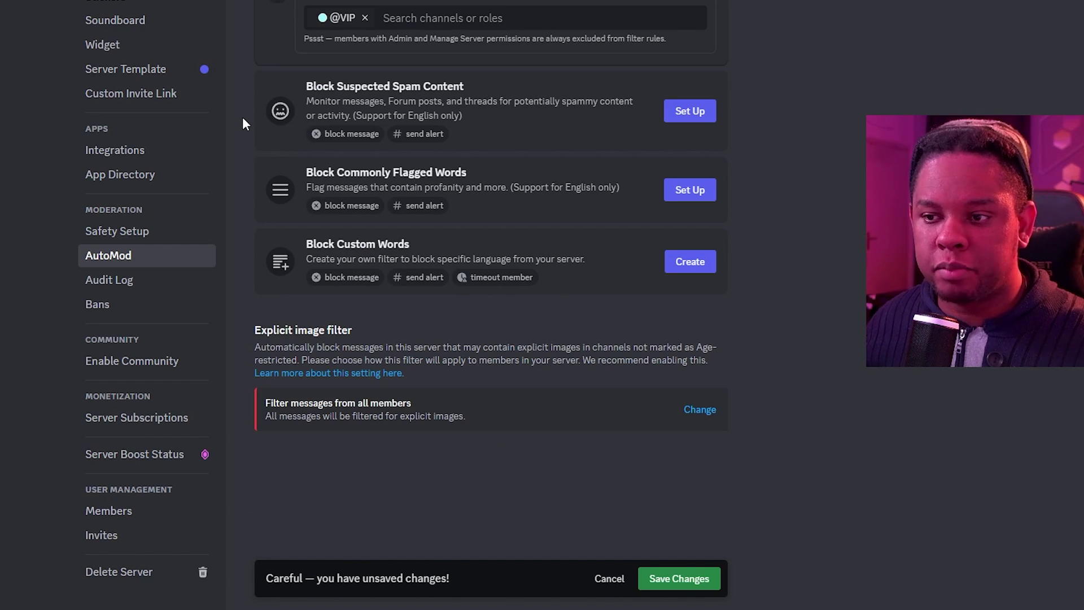
Open the setup of the Block Suspected Spam Content rule and review its responses and exemptions.
left_click(684, 112)
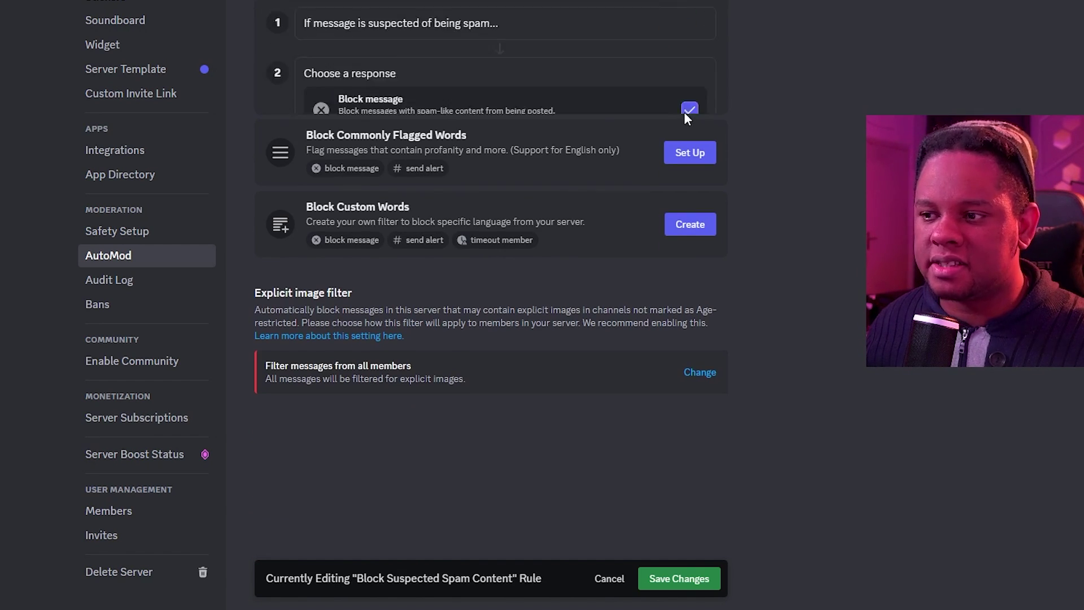
scroll(248, 115, "up", 3)
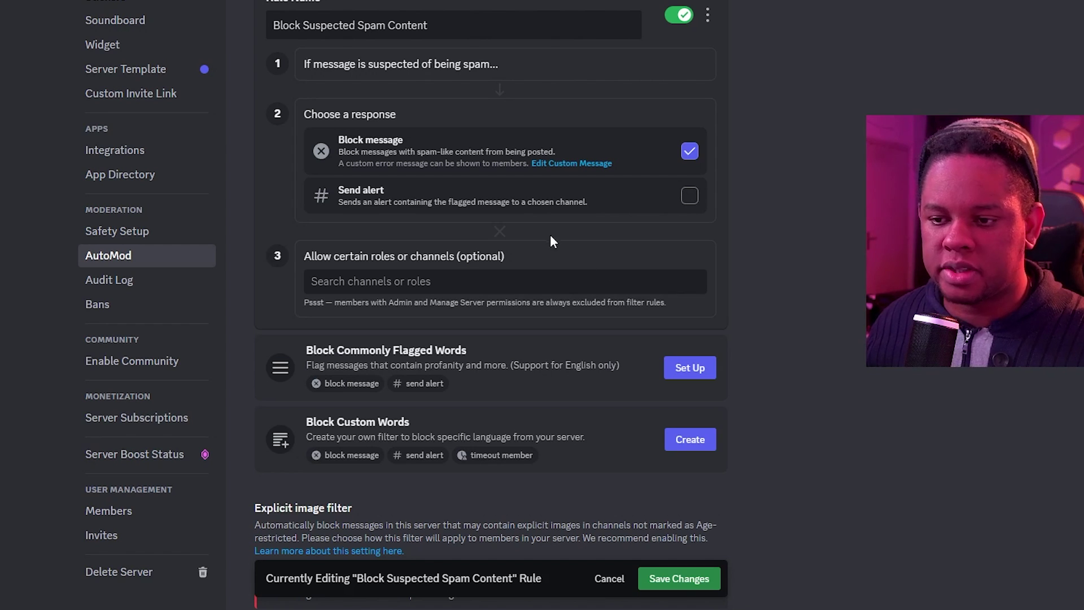
scroll(595, 181, "down", 4)
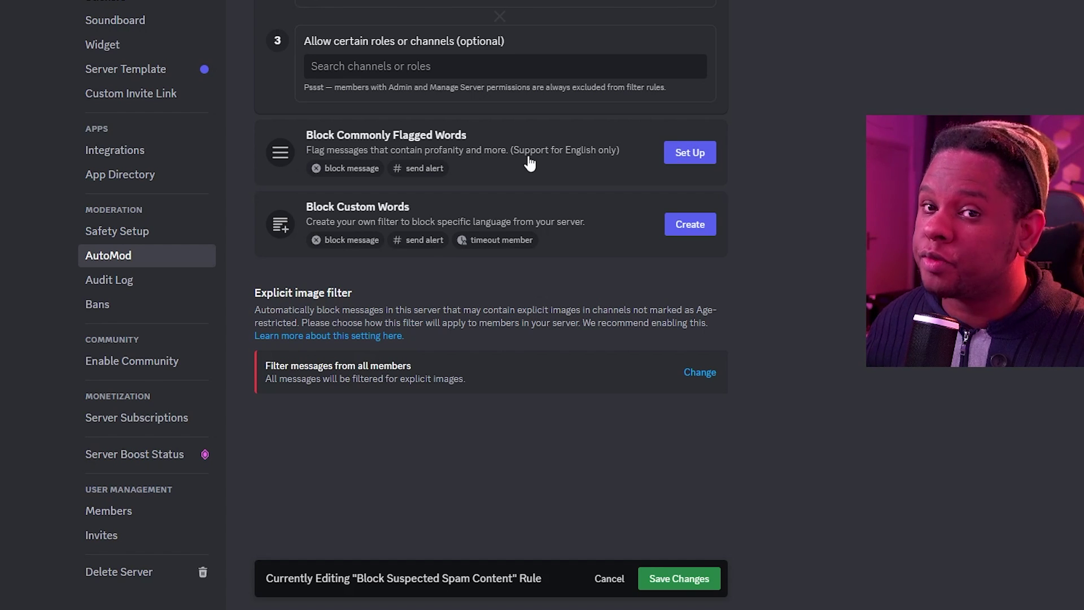
Start setting up the Block Commonly Flagged Words rule with Sexual Content filtered as well, and expand its allowed words and phrases.
left_click(686, 157)
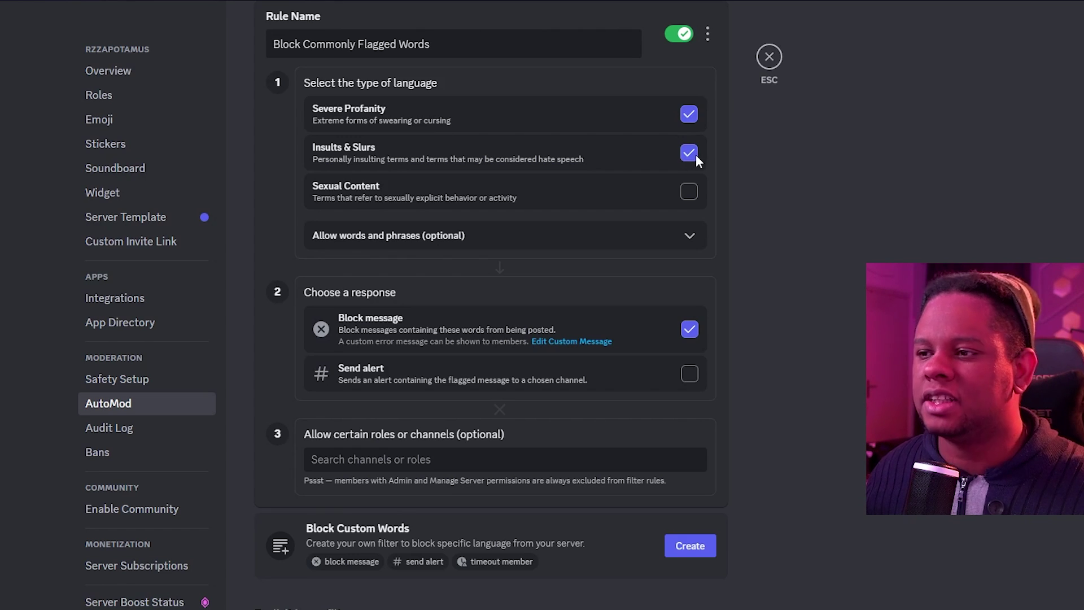
left_click(689, 194)
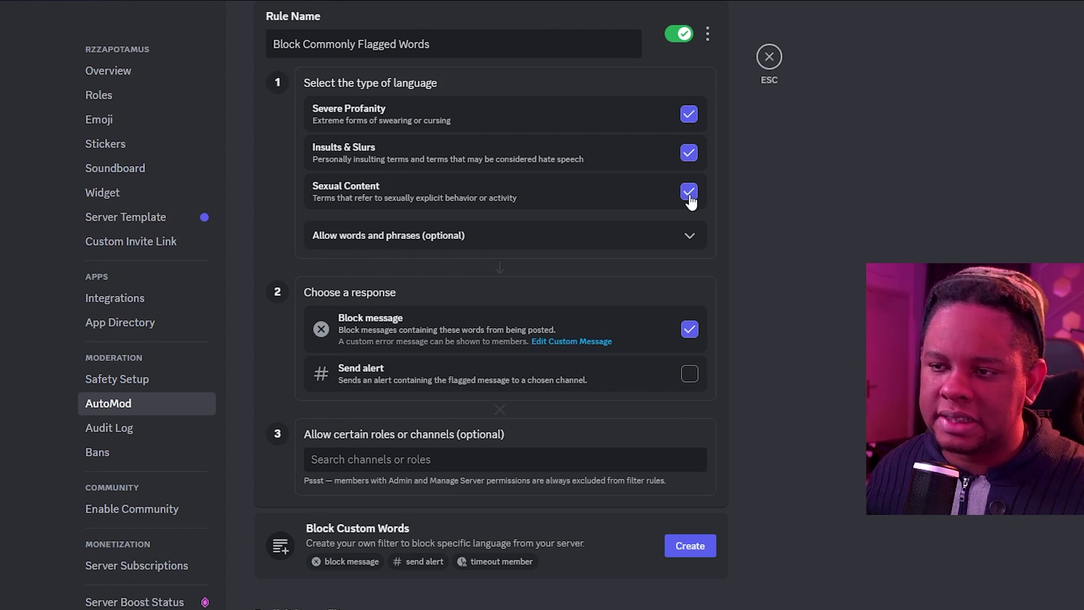
left_click(692, 239)
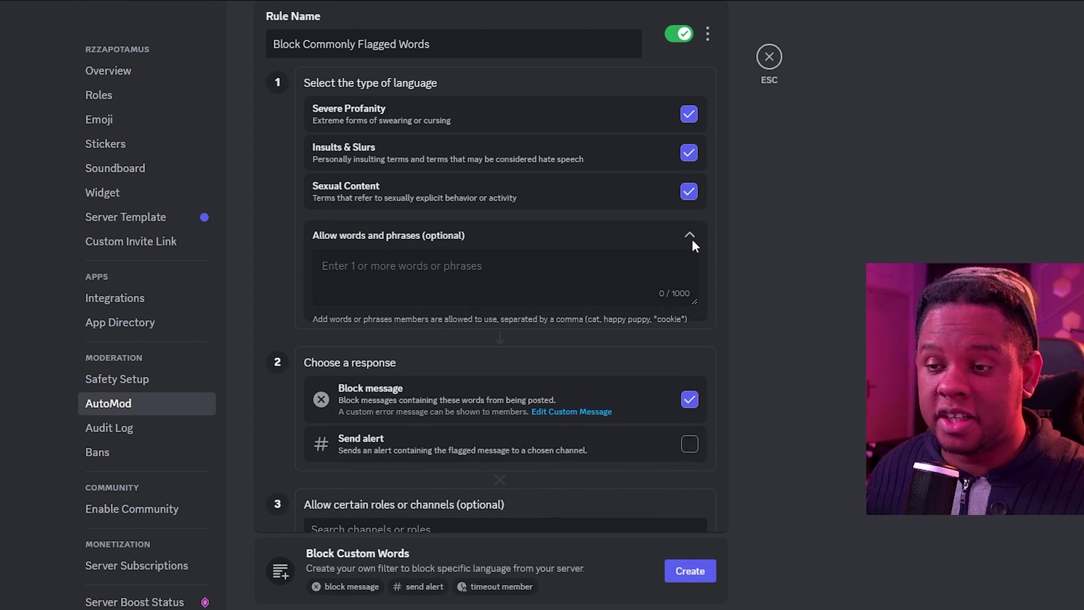
left_click(349, 264)
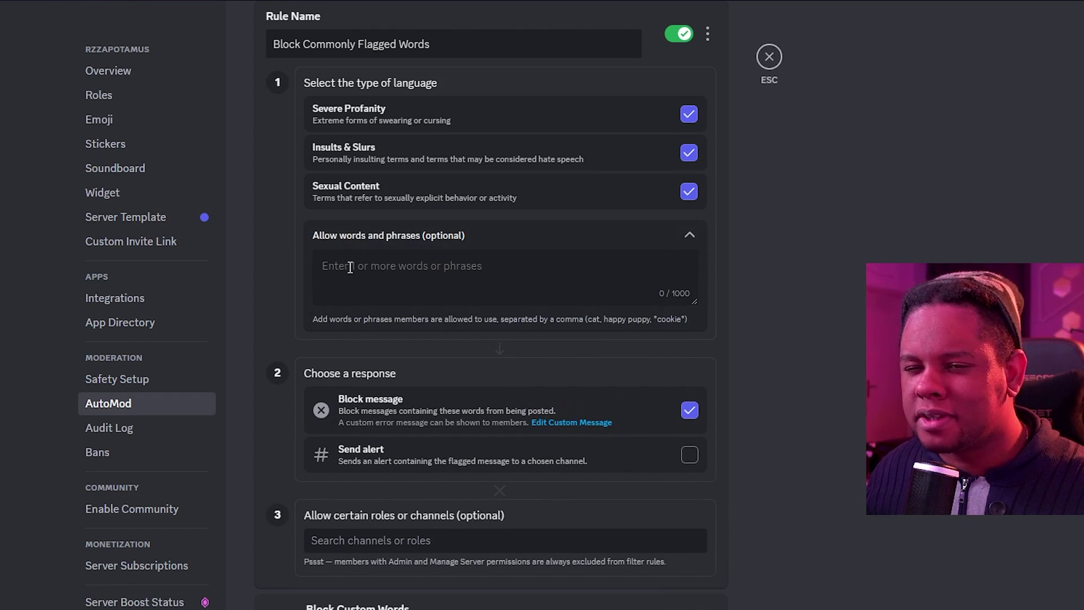
scroll(253, 260, "down", 4)
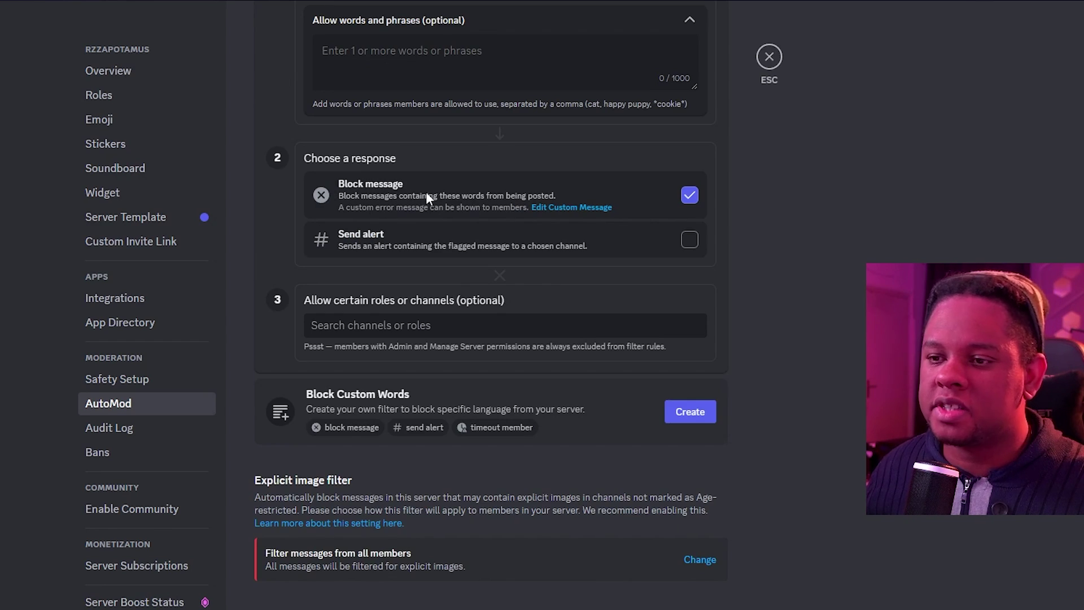
scroll(239, 283, "down", 1)
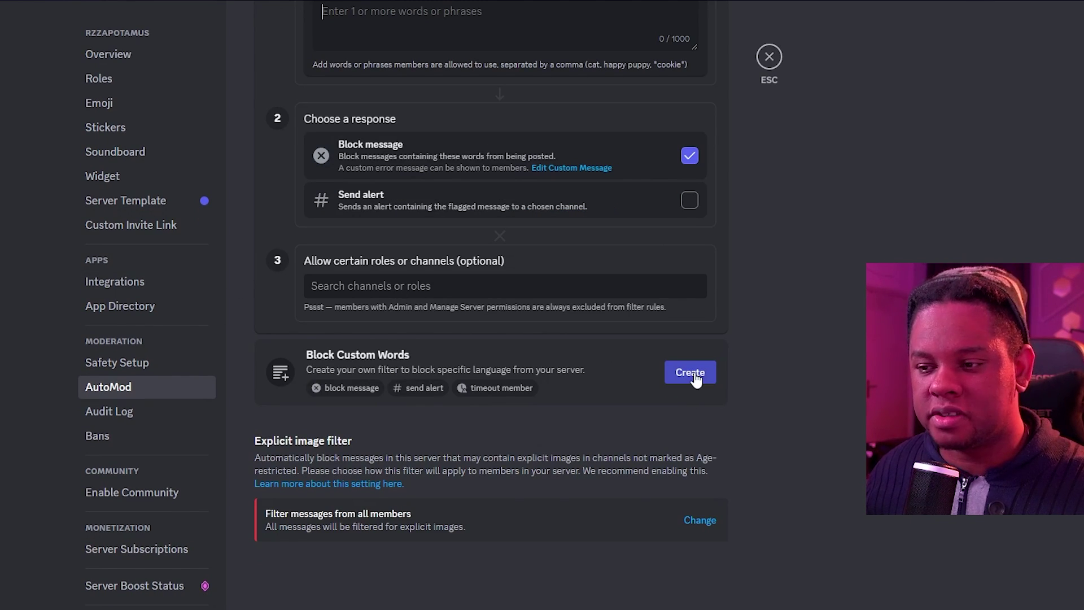
Start a Block Custom Words rule and examine its allowed phrases, regex patterns, responses and role or channel exemptions.
left_click(692, 373)
scroll(259, 231, "up", 4)
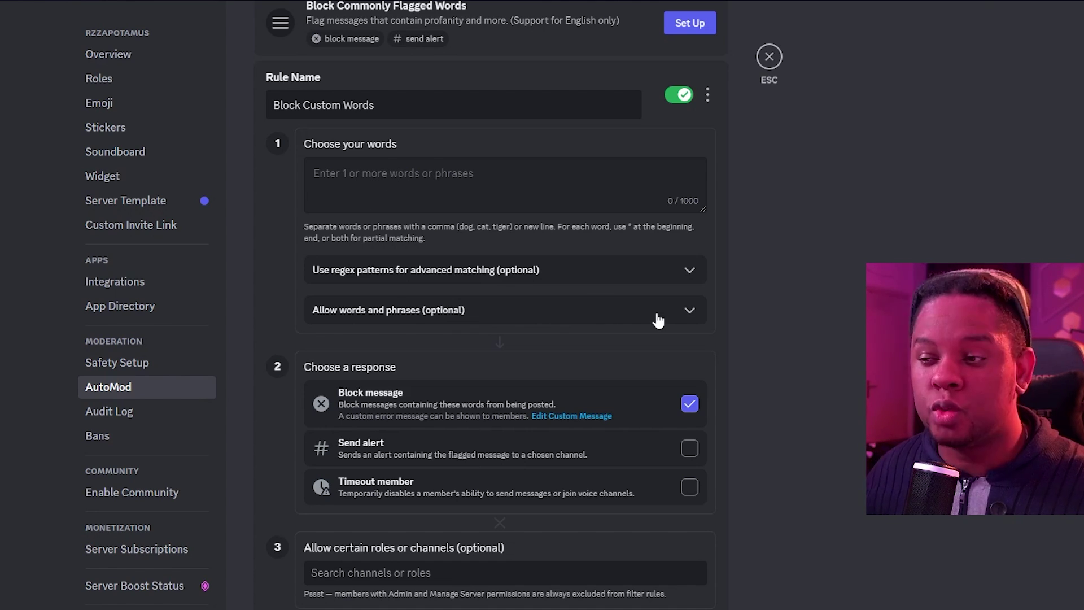
left_click(668, 310)
left_click(388, 347)
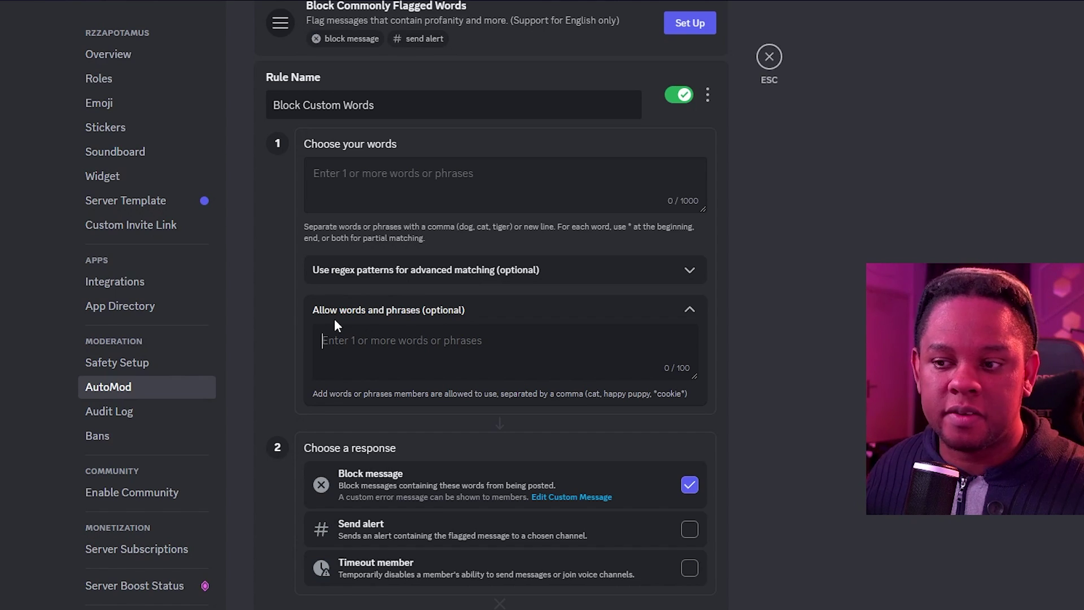
left_click(689, 271)
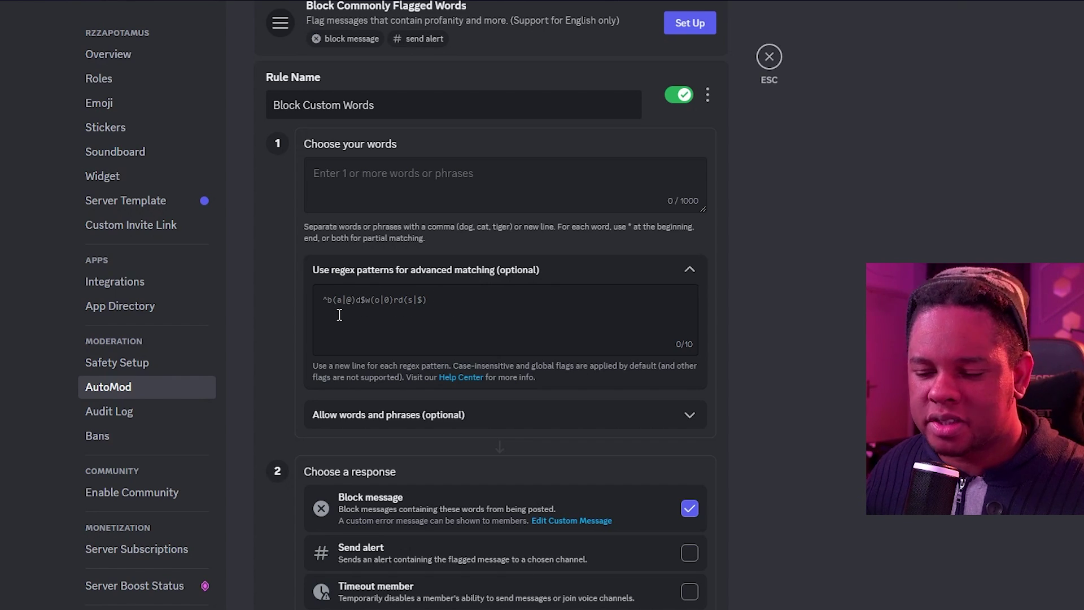
scroll(425, 272, "down", 4)
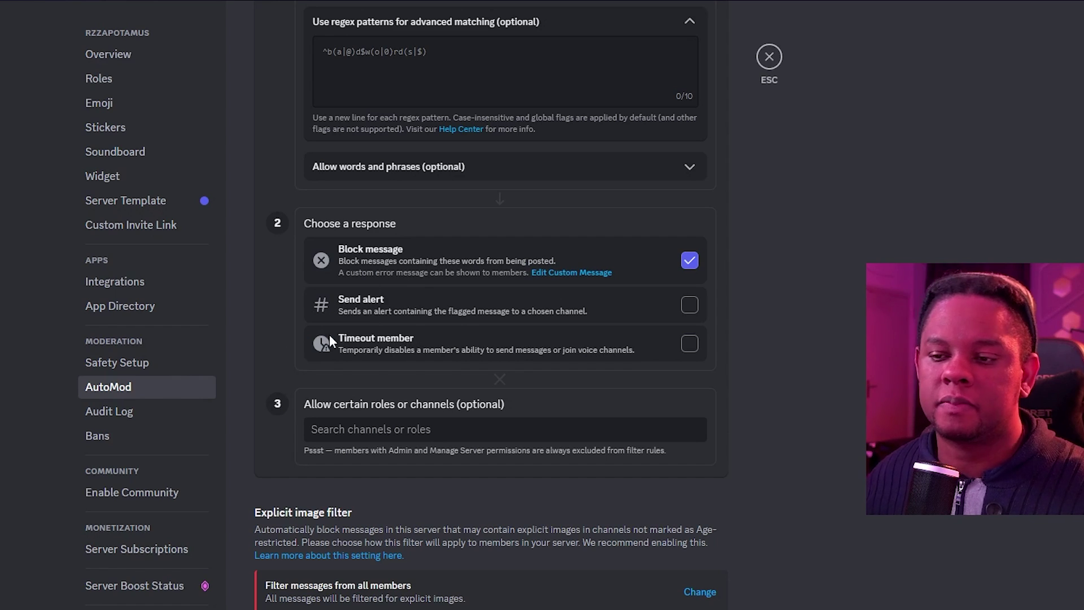
scroll(341, 358, "down", 1)
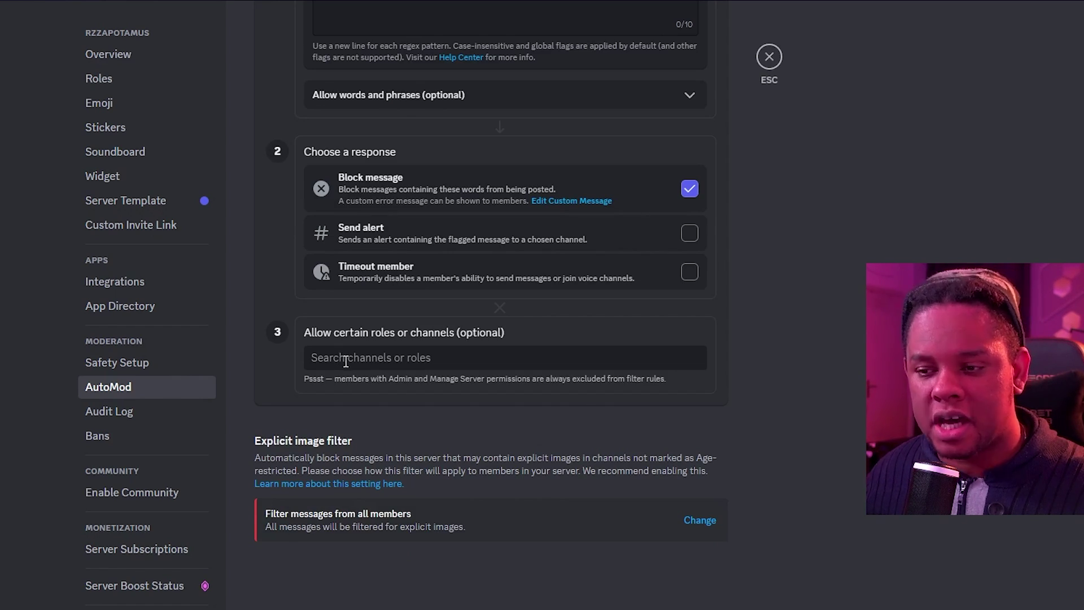
scroll(491, 304, "up", 4)
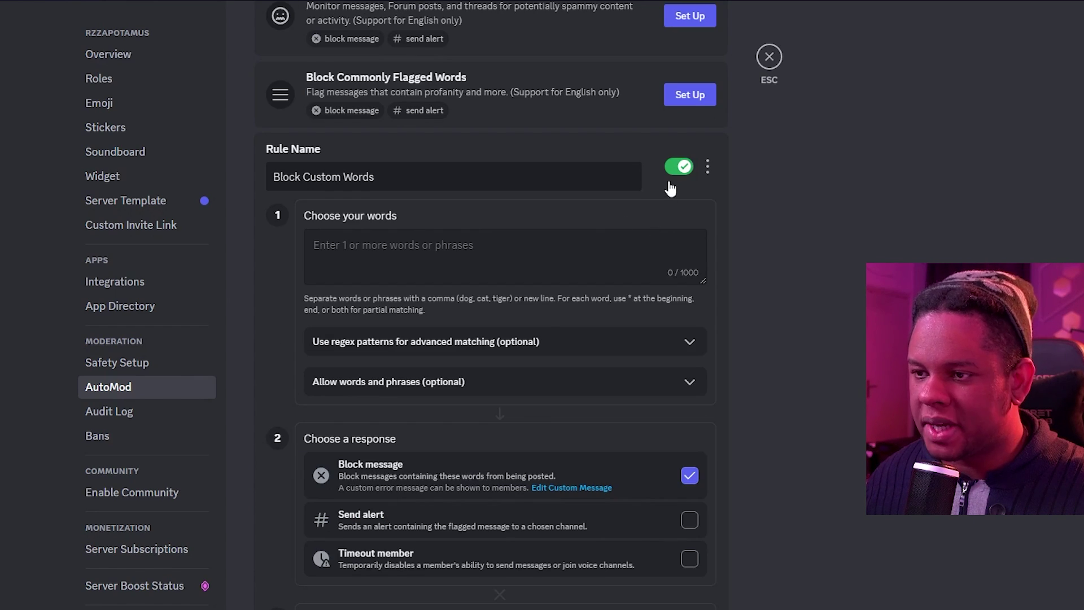
Switch off the Block Custom Words rule and discard its unsaved setup.
left_click(677, 167)
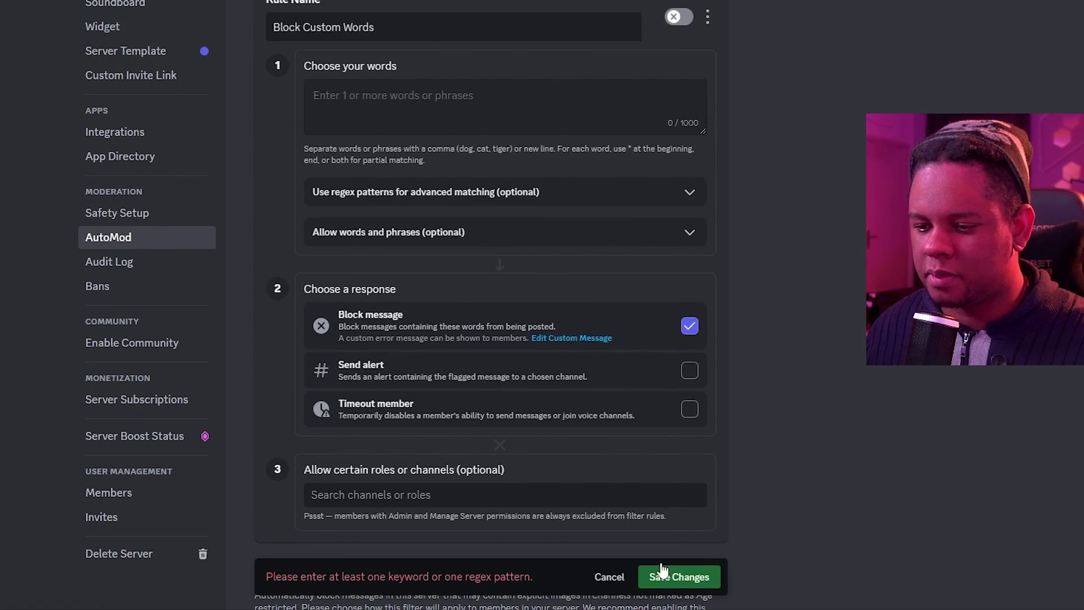
scroll(519, 276, "up", 5)
scroll(723, 377, "down", 10)
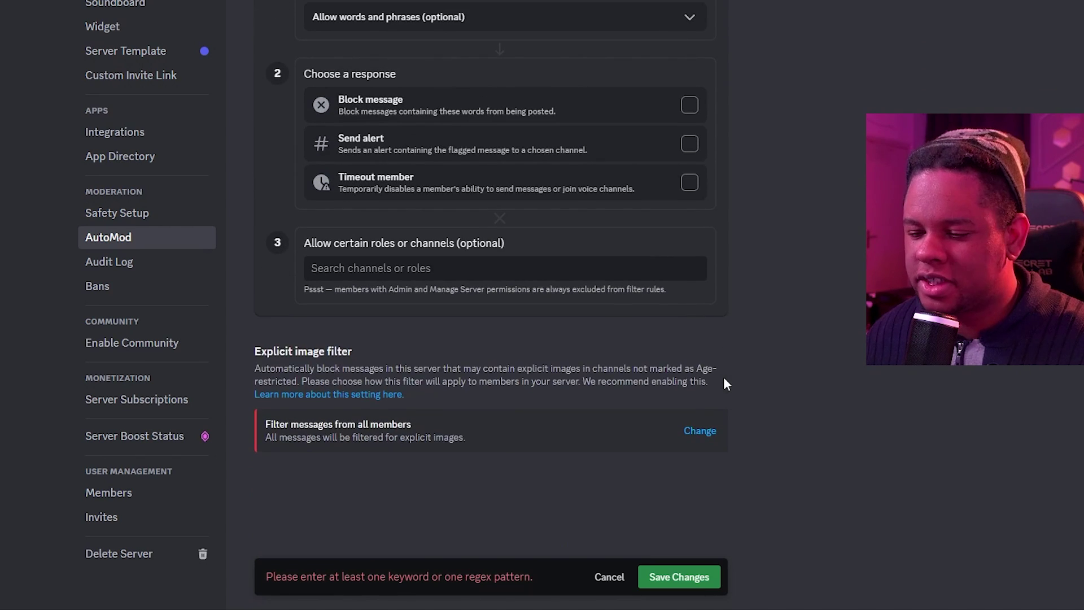
left_click(620, 582)
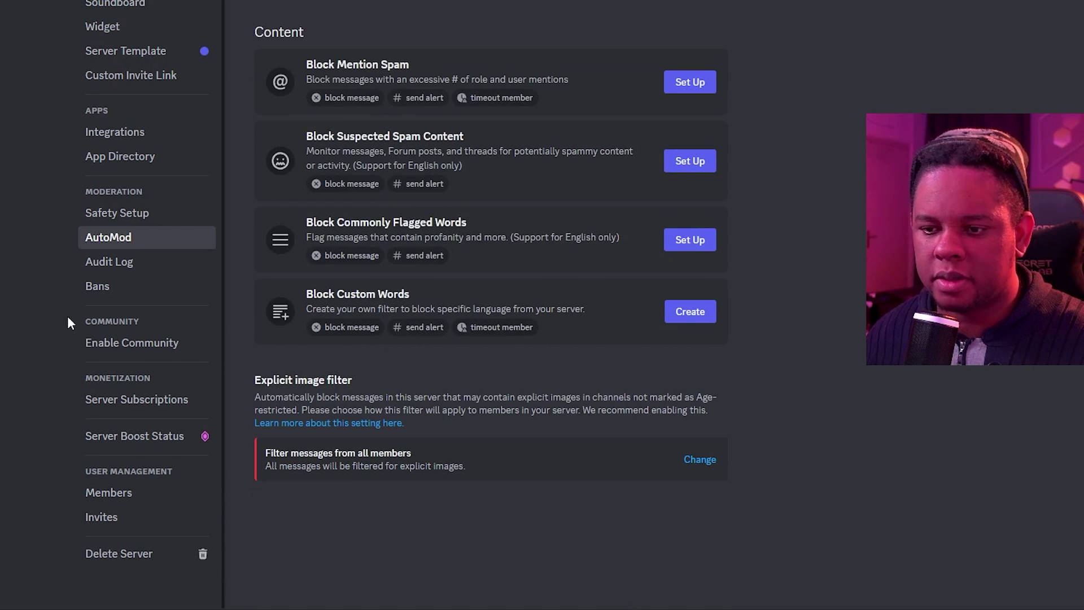
Review the server's Audit Log entries and open the list of bans.
left_click(97, 265)
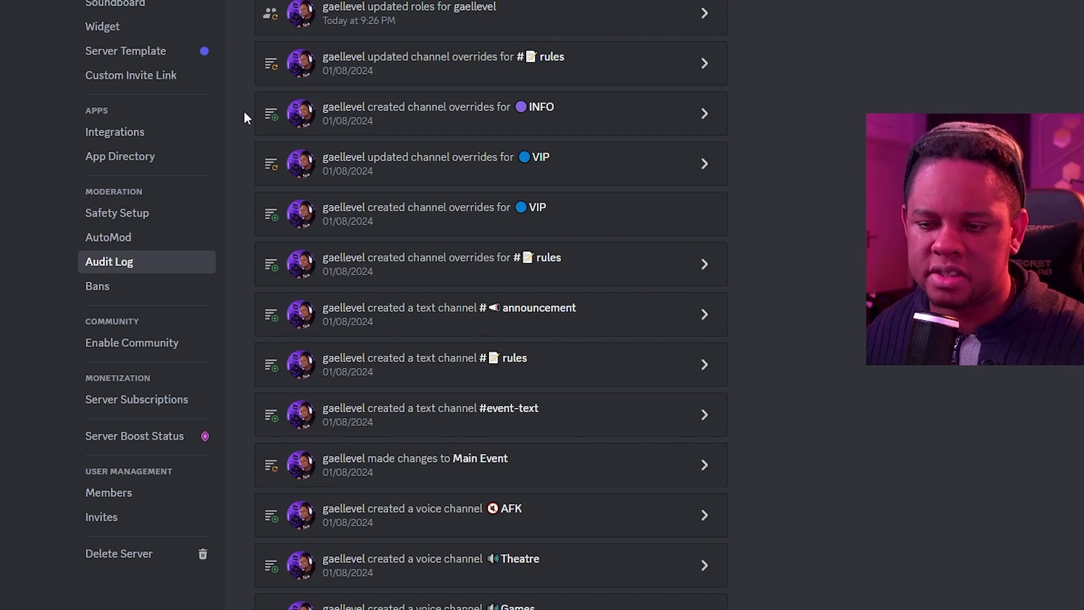
scroll(245, 112, "down", 10)
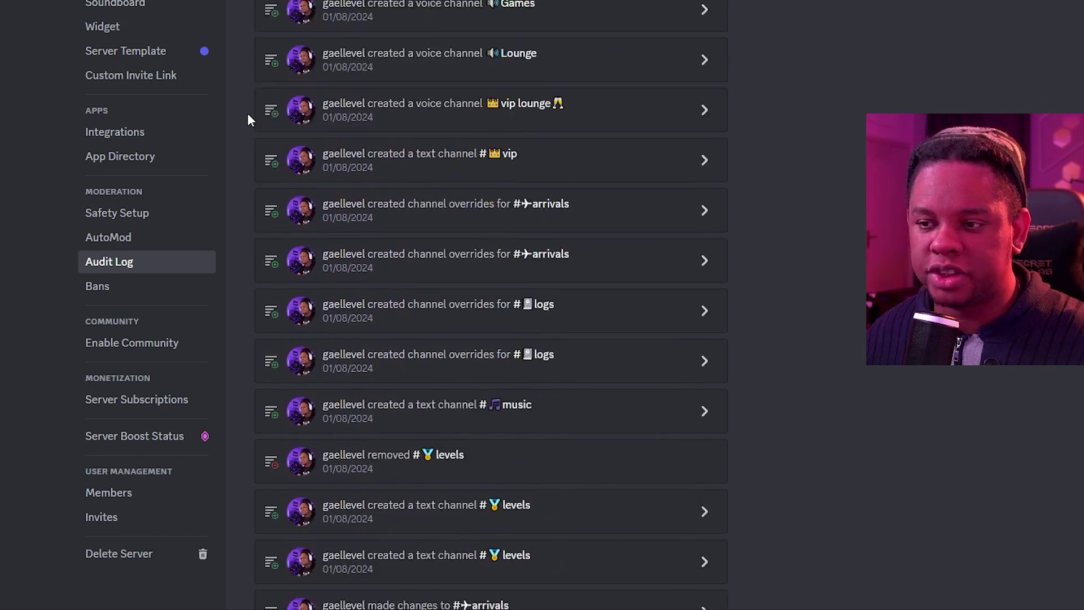
scroll(248, 116, "down", 9)
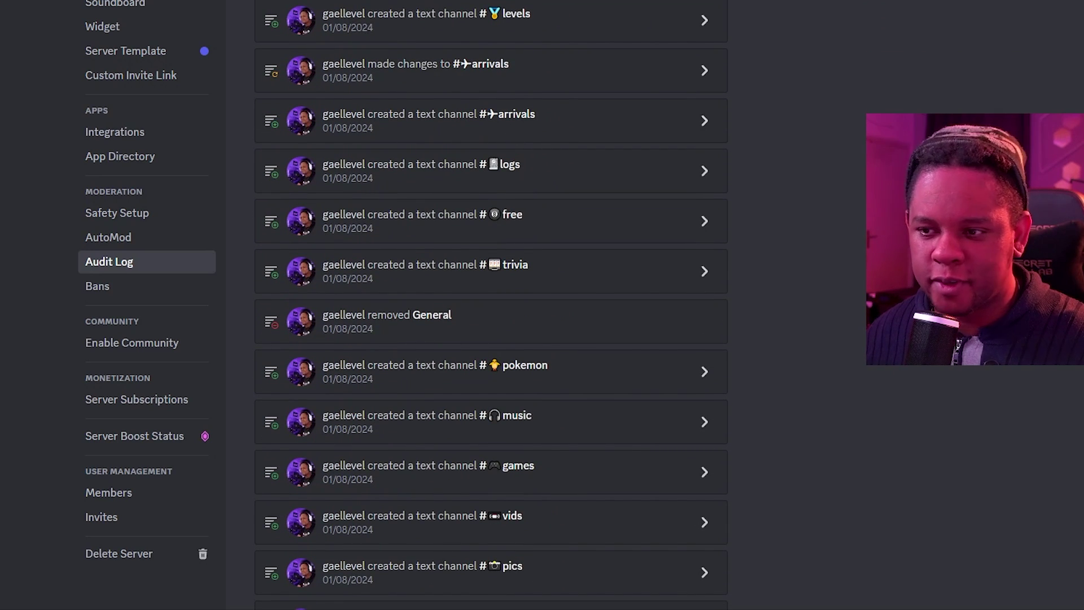
left_click(95, 293)
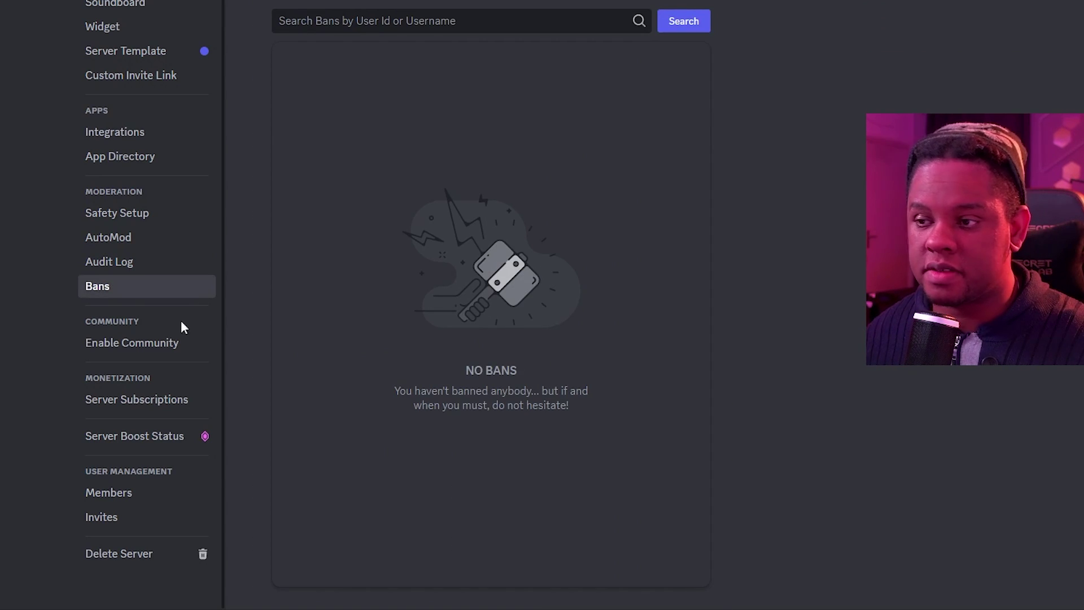